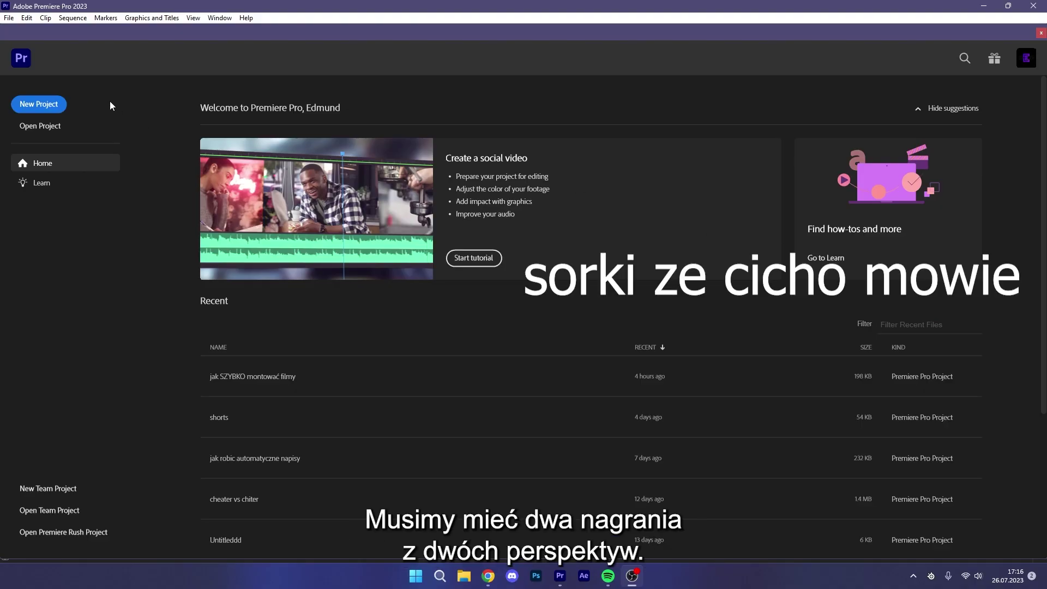
# Create a new empty project named hgghj from the Home screen
pyautogui.click(38, 104)
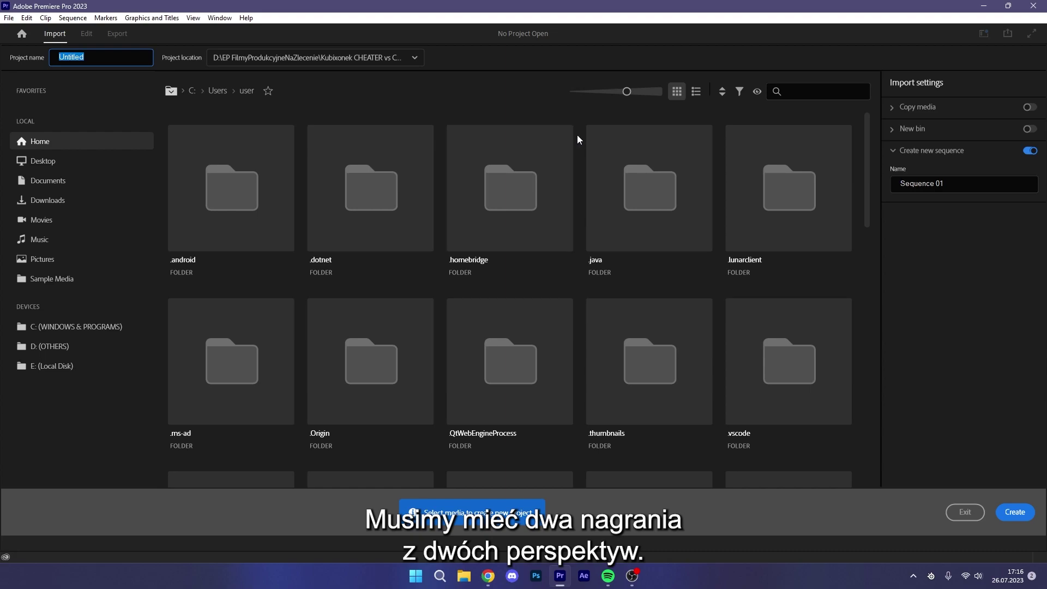
pyautogui.write('hgghj')
pyautogui.press('Return')
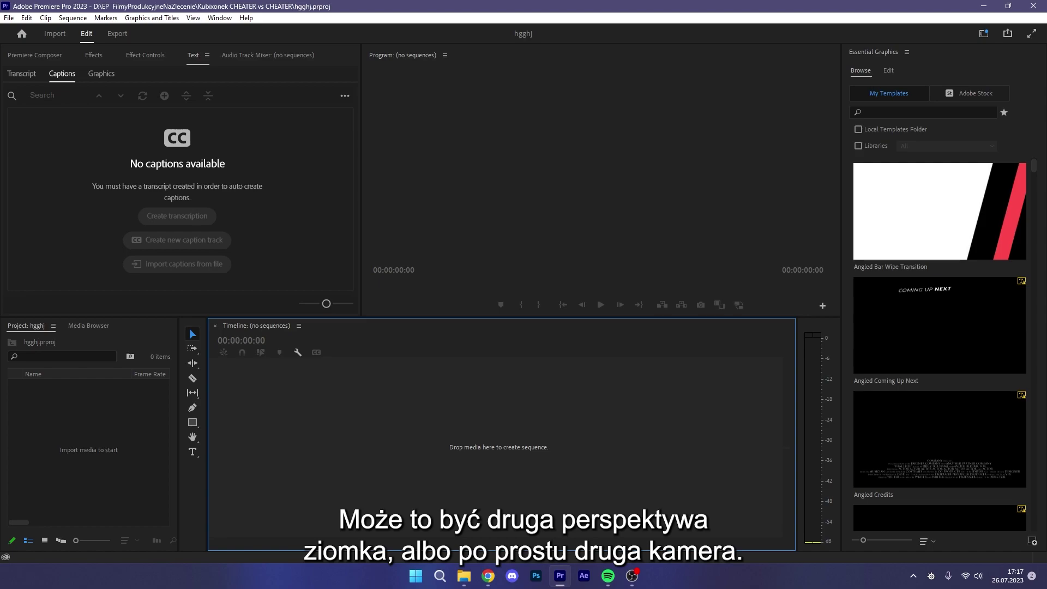
# Import both camera recordings and place them together in a new sequence
pyautogui.moveTo(489, 586); pyautogui.dragTo(139, 384)
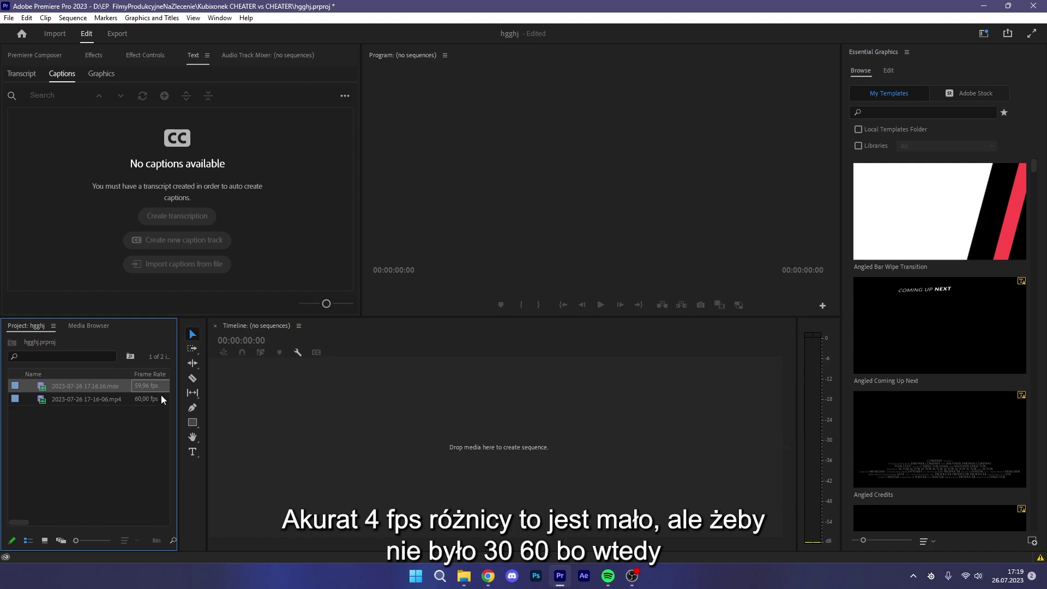
pyautogui.moveTo(136, 445); pyautogui.dragTo(87, 391)
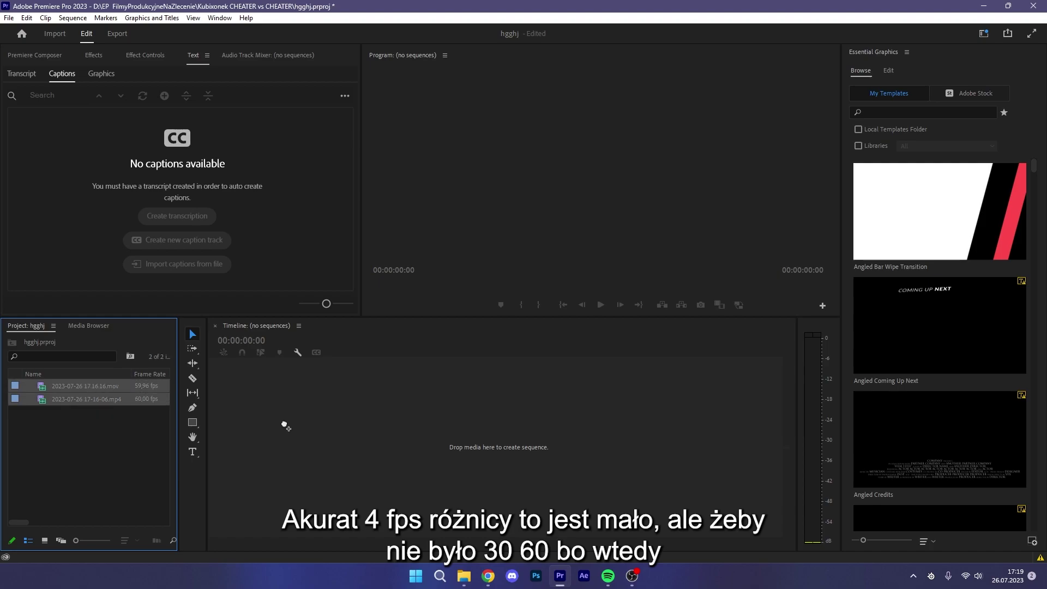
pyautogui.moveTo(284, 426); pyautogui.dragTo(281, 406)
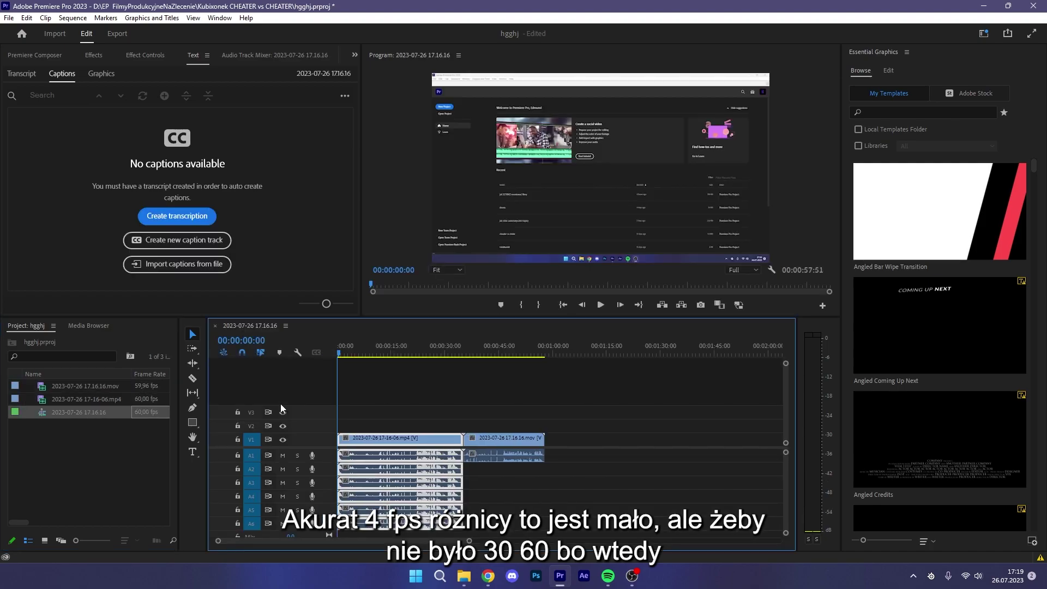
# Scrub through the second clip, then move the .mov clip up onto track V2
pyautogui.press('-')
pyautogui.click(425, 354)
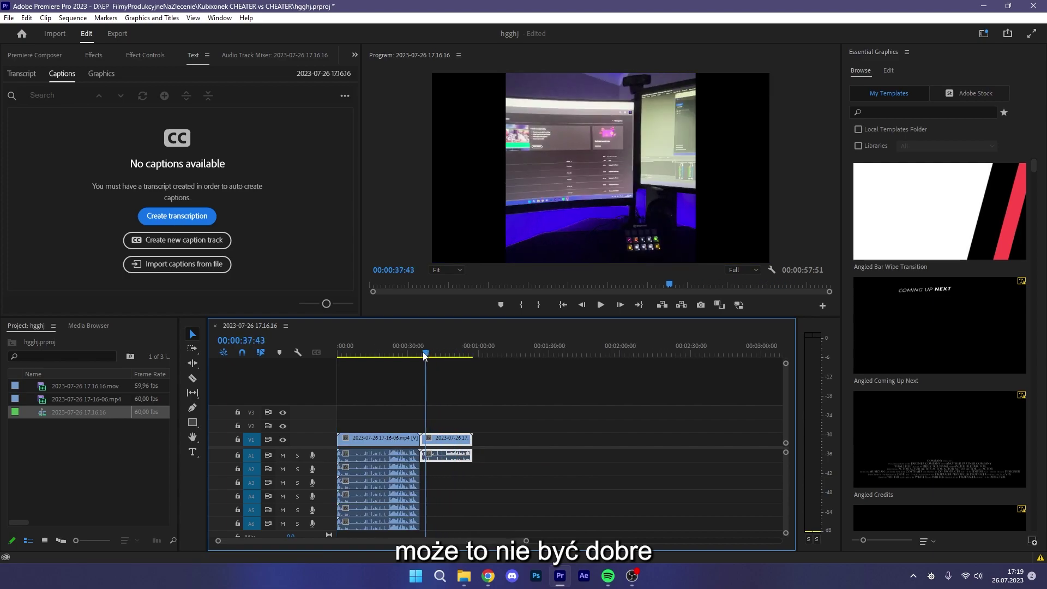
pyautogui.moveTo(425, 355); pyautogui.dragTo(473, 355)
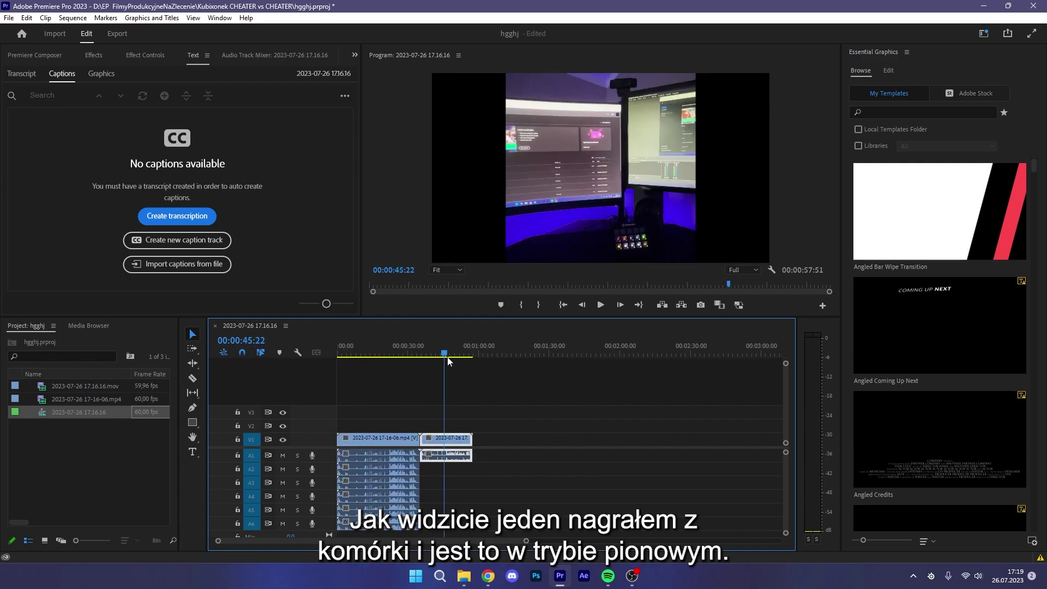
pyautogui.click(522, 414)
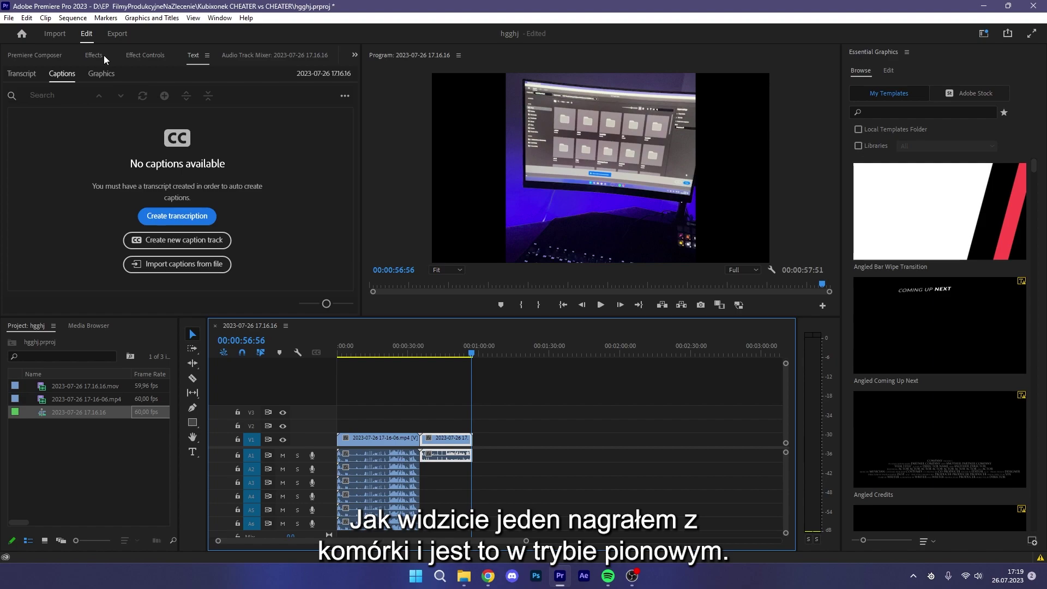
pyautogui.click(146, 55)
pyautogui.click(339, 354)
pyautogui.moveTo(468, 435); pyautogui.dragTo(445, 425)
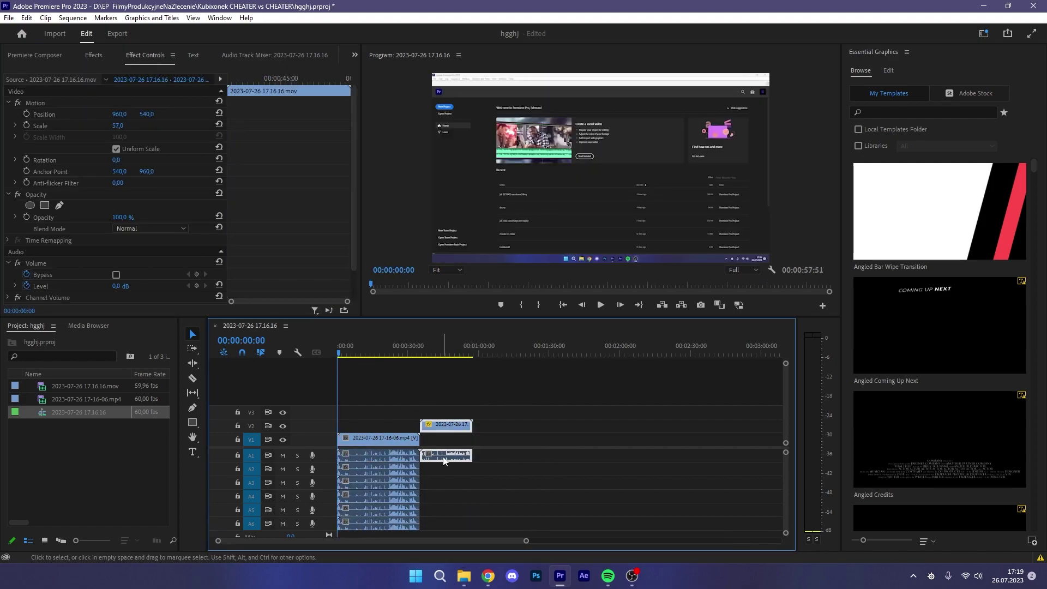
# Unlink the clips, put the .mov at the V2 start, and shift the .mp4 to about 35 seconds
pyautogui.click(374, 438)
pyautogui.rightClick(376, 439)
pyautogui.click(437, 202)
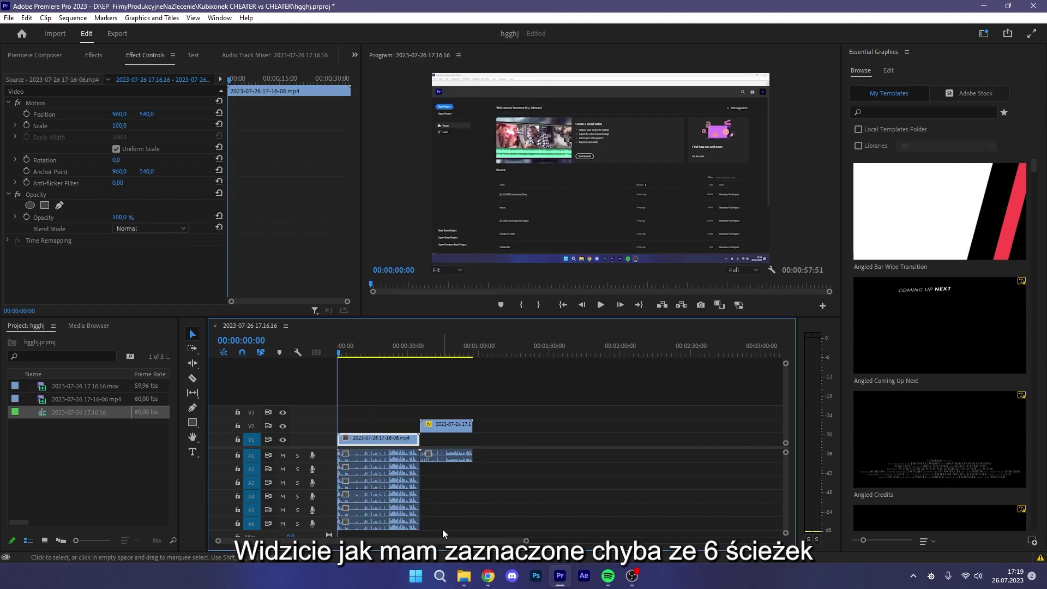
pyautogui.moveTo(421, 511); pyautogui.dragTo(382, 464)
pyautogui.moveTo(451, 457); pyautogui.dragTo(369, 470)
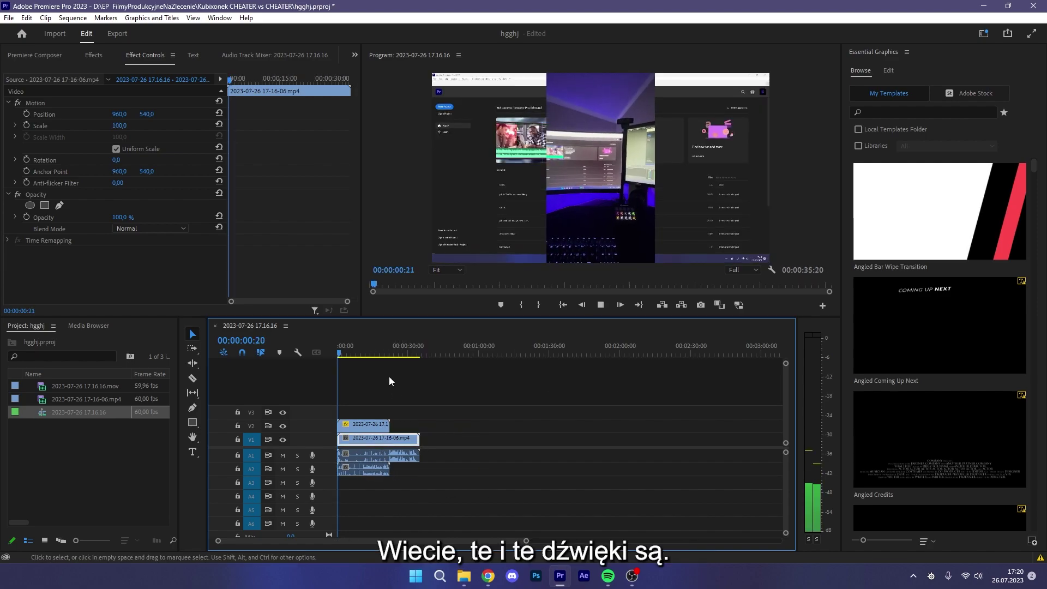
pyautogui.moveTo(403, 439); pyautogui.dragTo(485, 439)
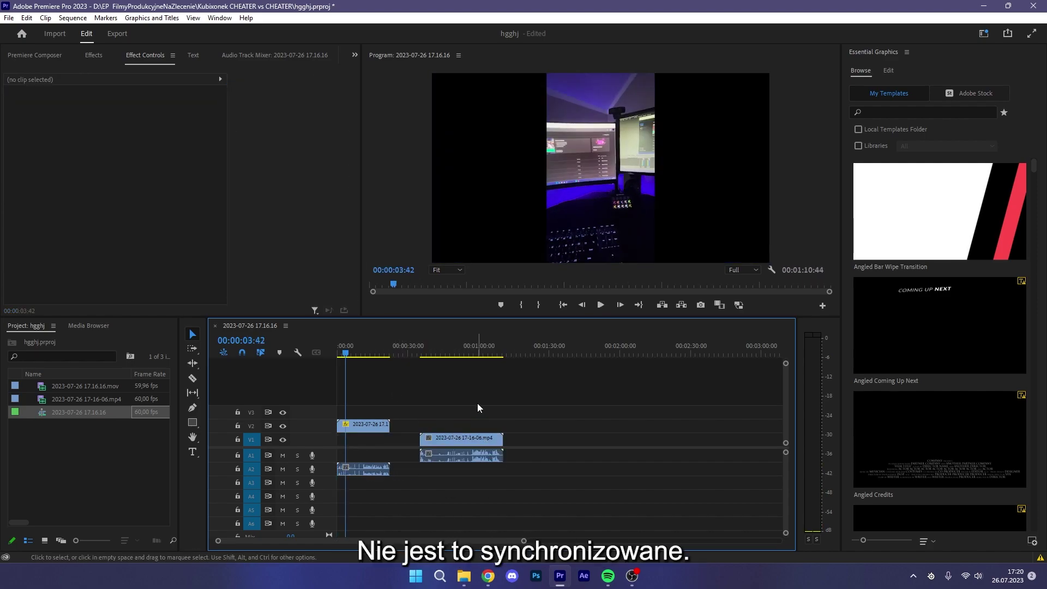
# Scrub and play the .mp4 clip between 00:00:37:02 and 00:00:55:39 to locate the clap
pyautogui.click(425, 352)
pyautogui.moveTo(426, 353); pyautogui.dragTo(420, 353)
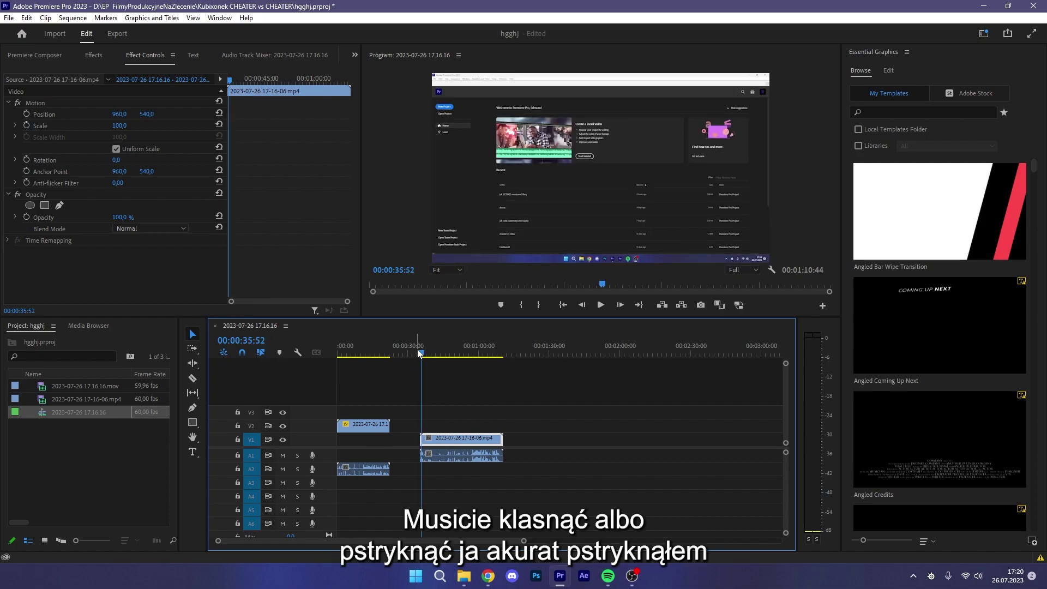
pyautogui.press('=')
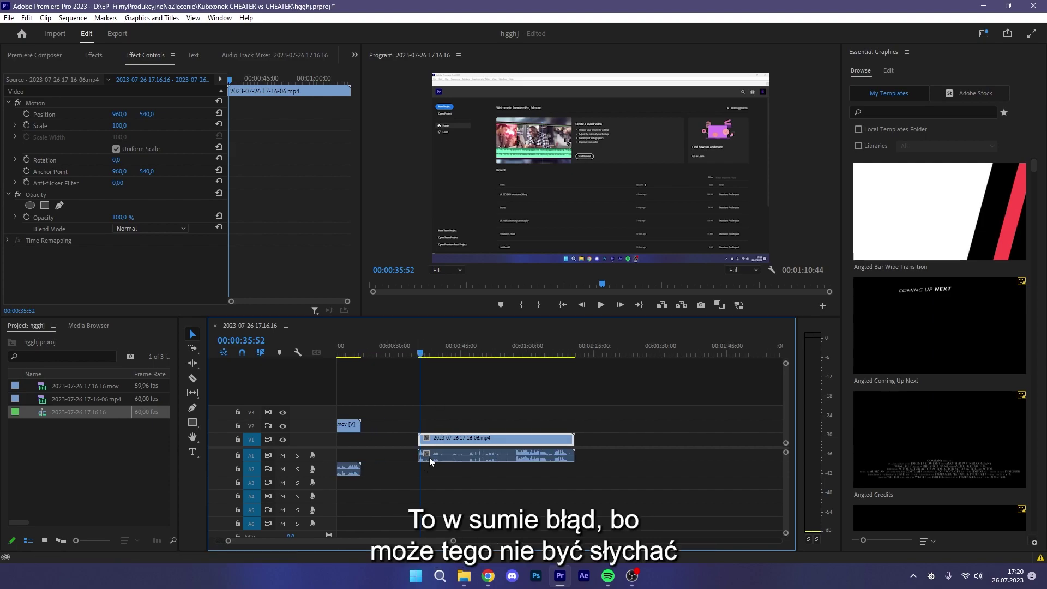
pyautogui.press('=')
pyautogui.press('space')
pyautogui.click(562, 353)
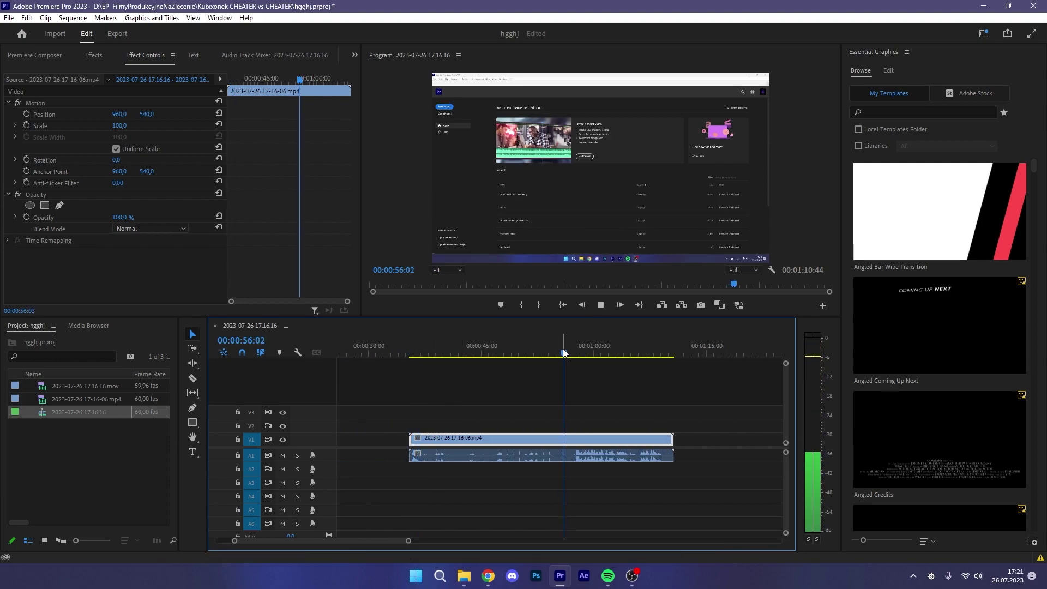
pyautogui.moveTo(562, 355); pyautogui.dragTo(564, 357)
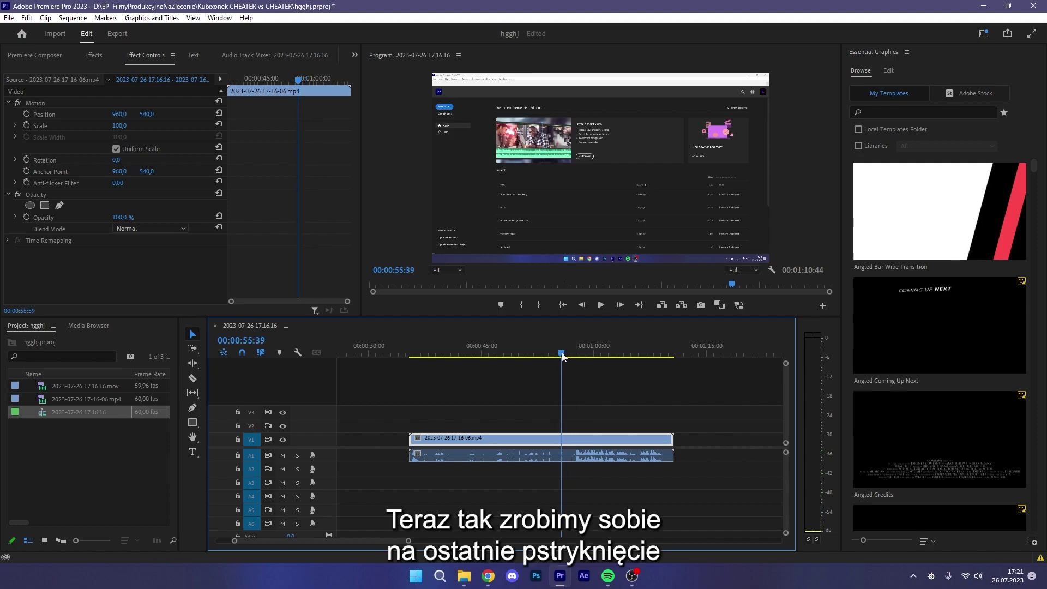
pyautogui.press('=')
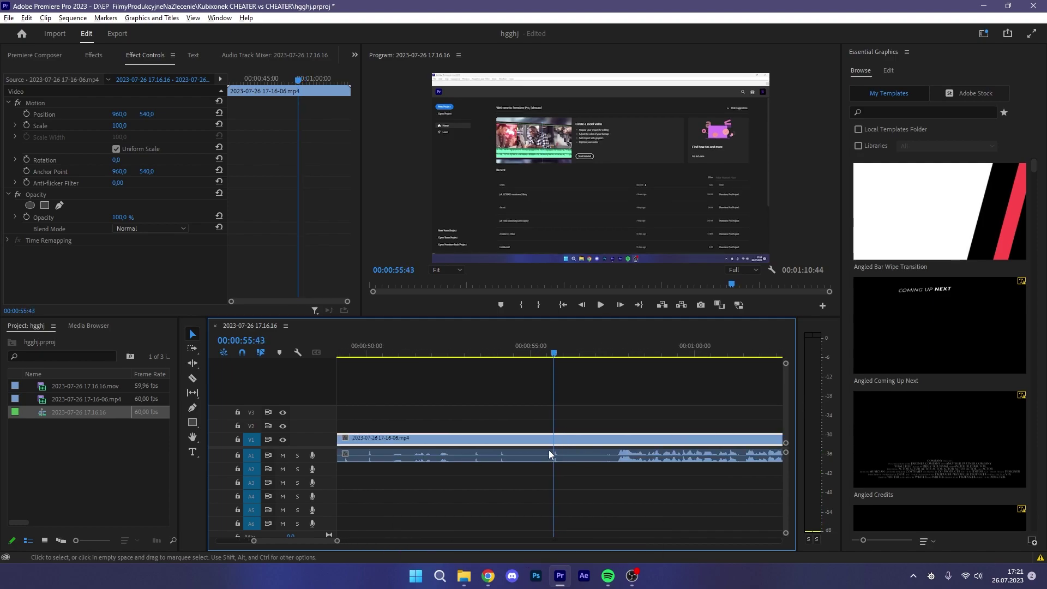
pyautogui.press('=')
pyautogui.press('Up')
pyautogui.press('-')
pyautogui.press('-')
pyautogui.press('-')
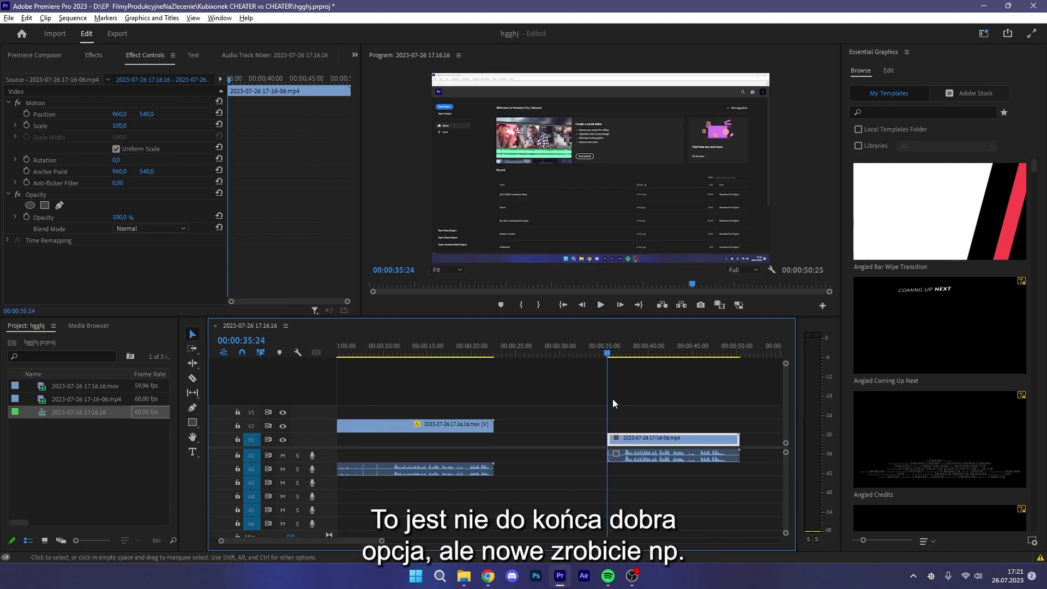
pyautogui.press('-')
pyautogui.press('-')
pyautogui.press('=')
pyautogui.press('=')
pyautogui.press('=')
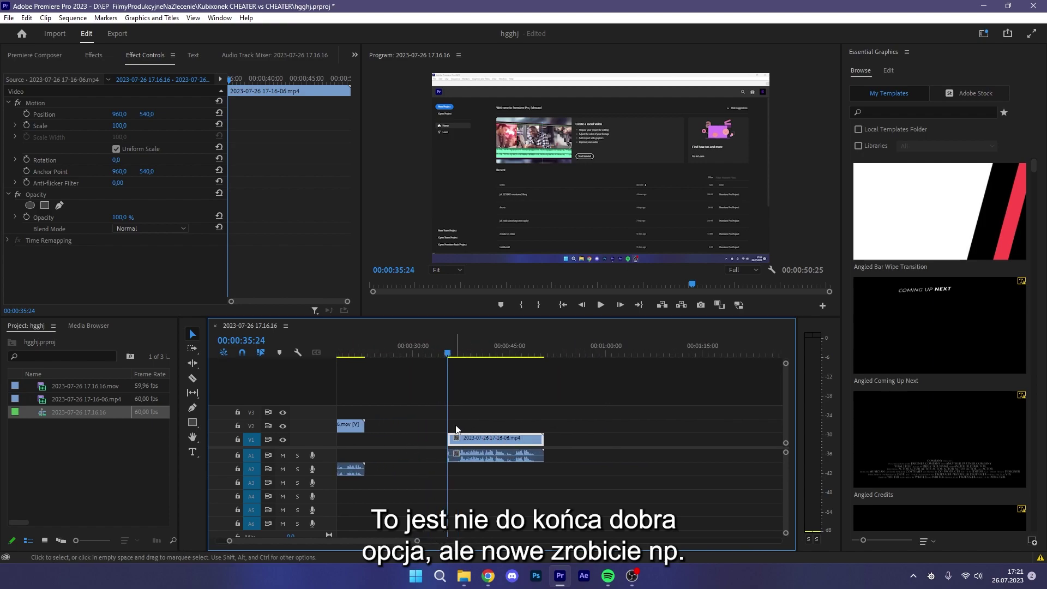
# Find the clap in the .mov clip at about 00:00:09:12 from the sequence start
pyautogui.click(342, 351)
pyautogui.press('Home')
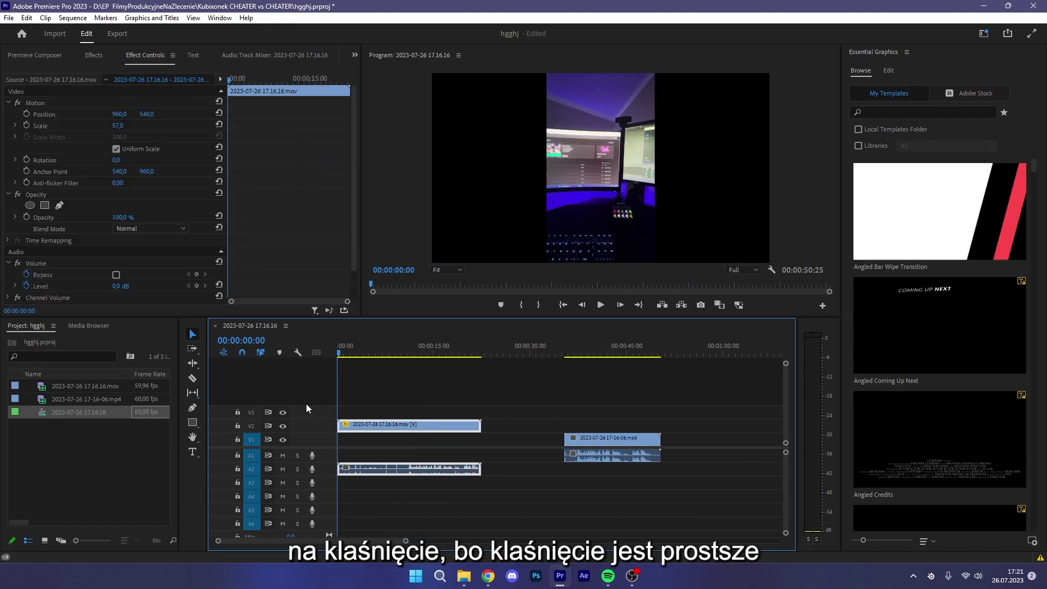
pyautogui.press('=')
pyautogui.press('=')
pyautogui.click(412, 352)
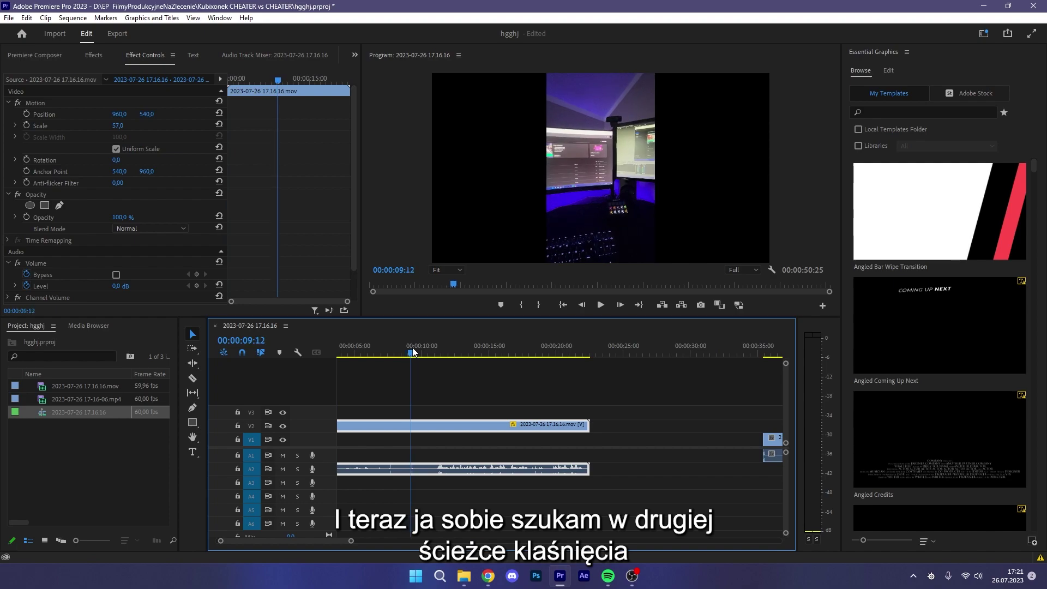
pyautogui.press('=')
pyautogui.press('=')
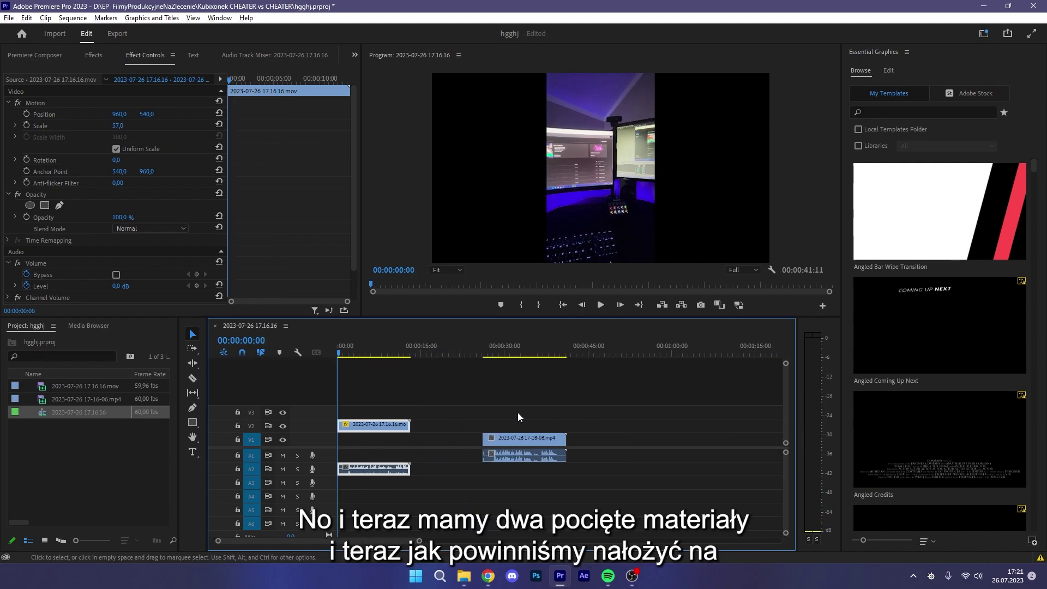
# Move the .mp4 video to the sequence start and play the sequence back
pyautogui.moveTo(494, 451); pyautogui.dragTo(353, 458)
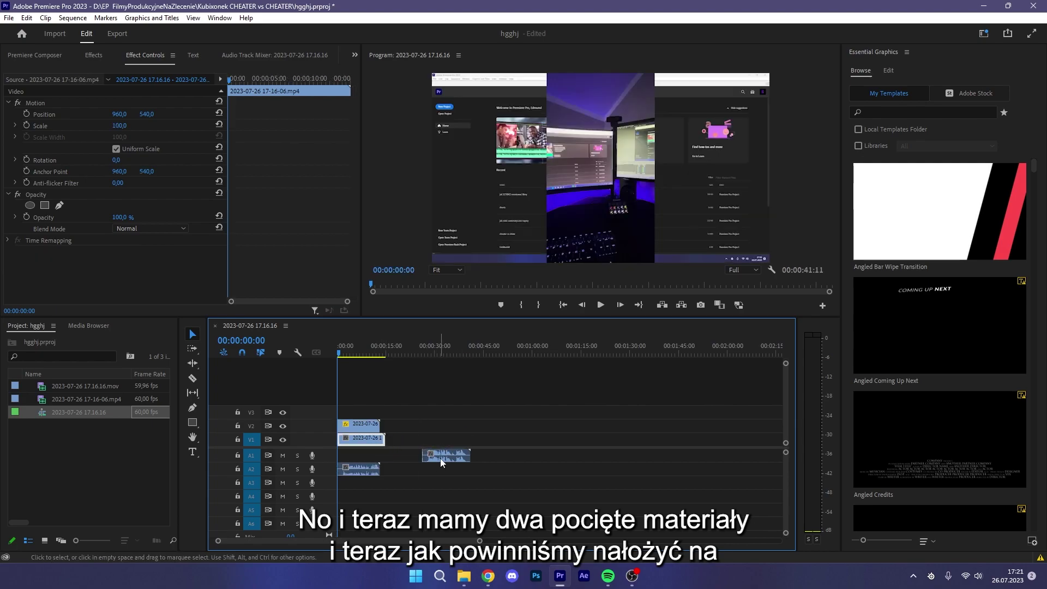
pyautogui.press('space')
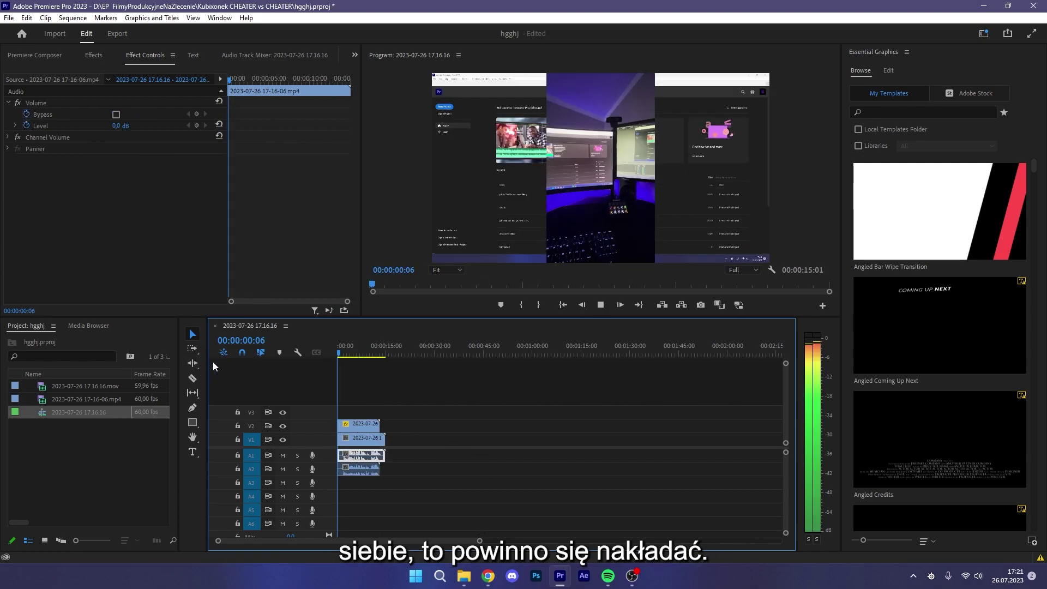
pyautogui.press('\\')
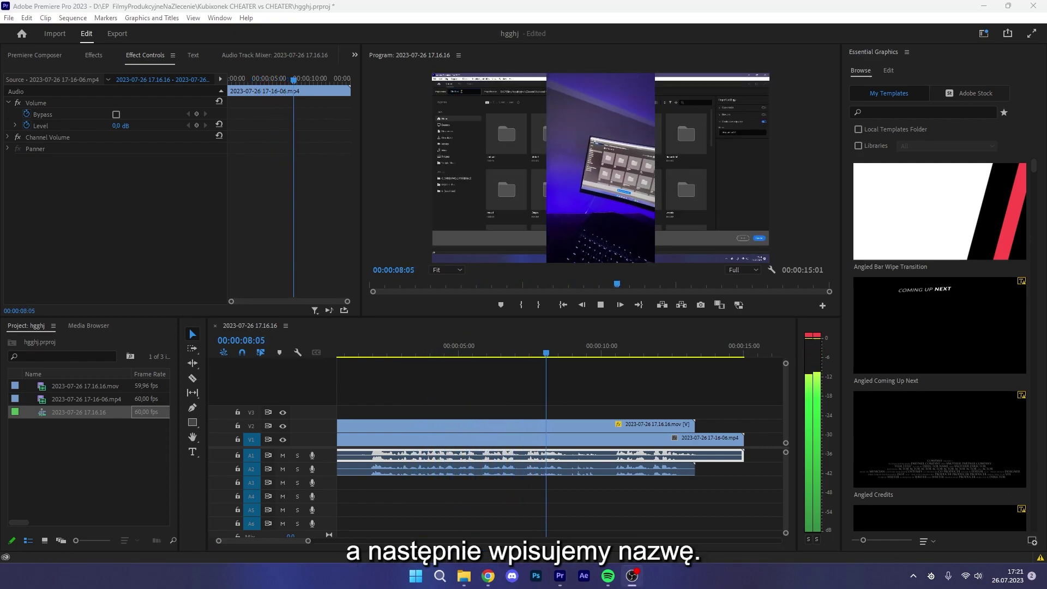
# Stop playback at the start and select both camera clips together
pyautogui.click(708, 388)
pyautogui.press('space')
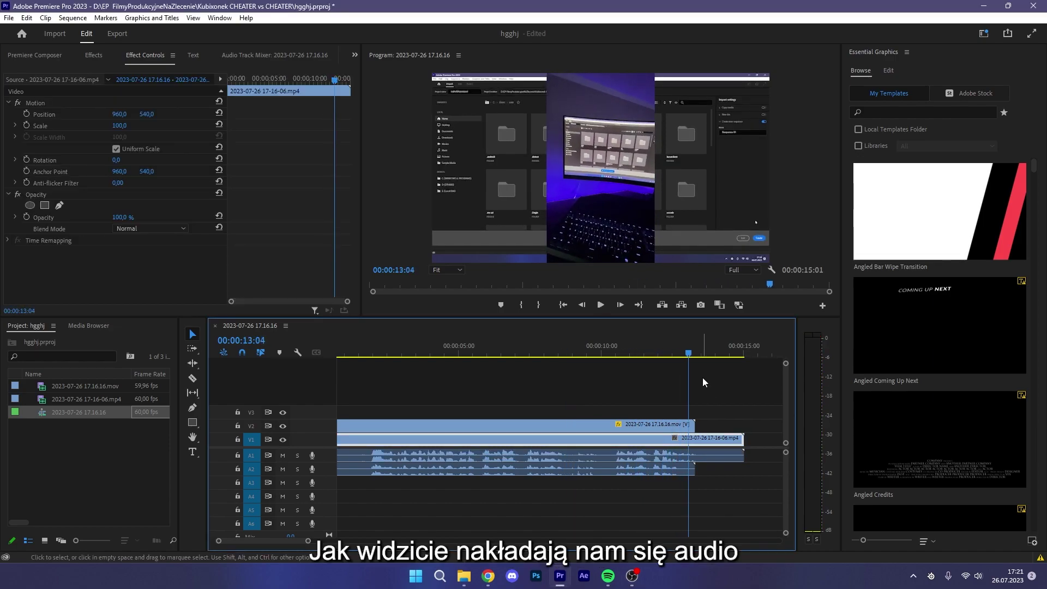
pyautogui.press('Home')
pyautogui.moveTo(322, 372); pyautogui.dragTo(408, 473)
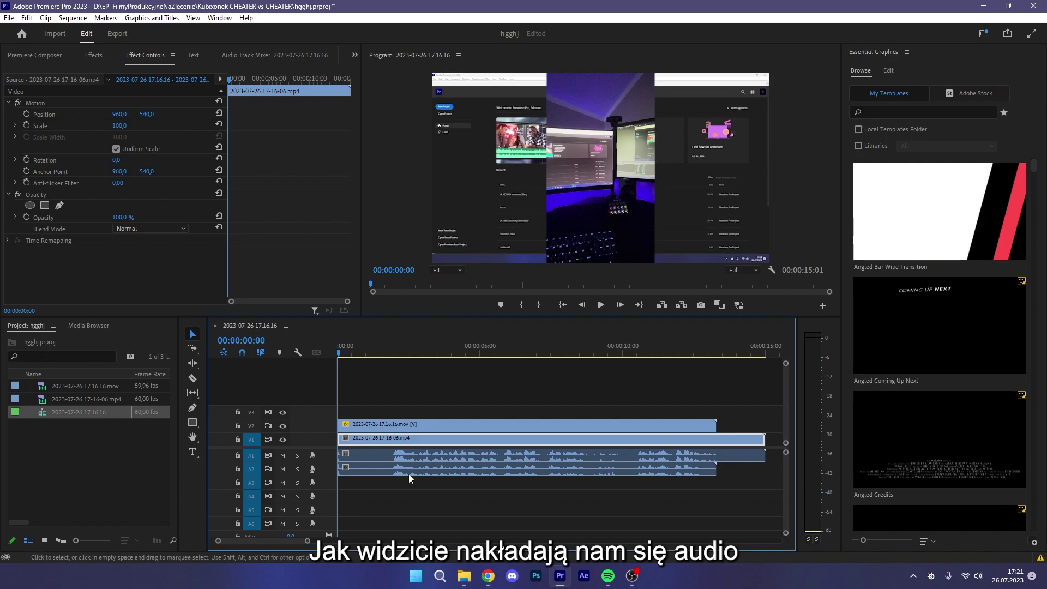
pyautogui.rightClick(408, 472)
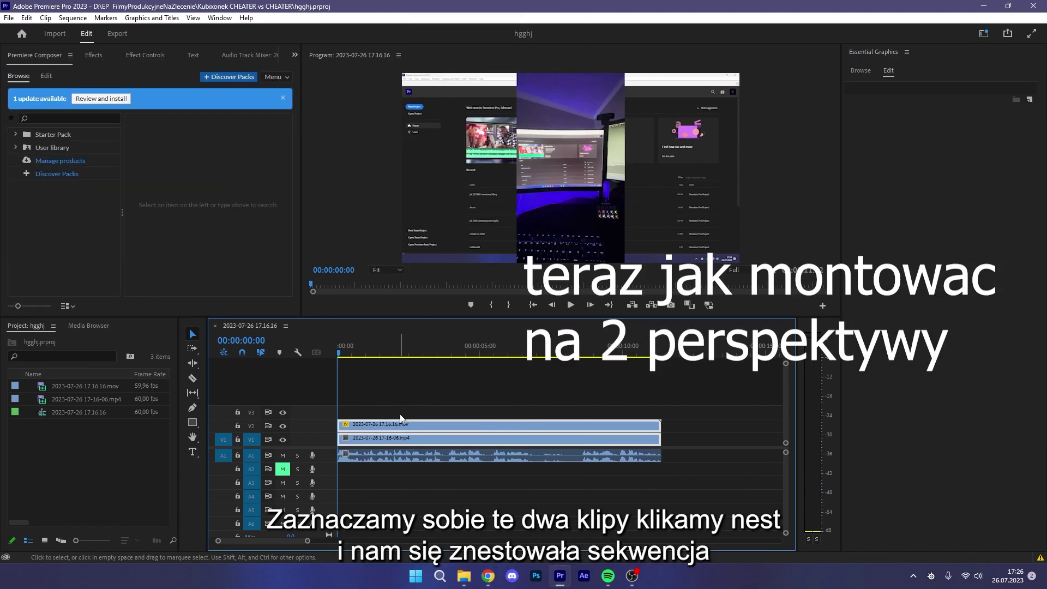
# Nest both clips into Nested Sequence 06 and enable Multi-Camera on it, creating [MC1]
pyautogui.rightClick(401, 425)
pyautogui.click(464, 304)
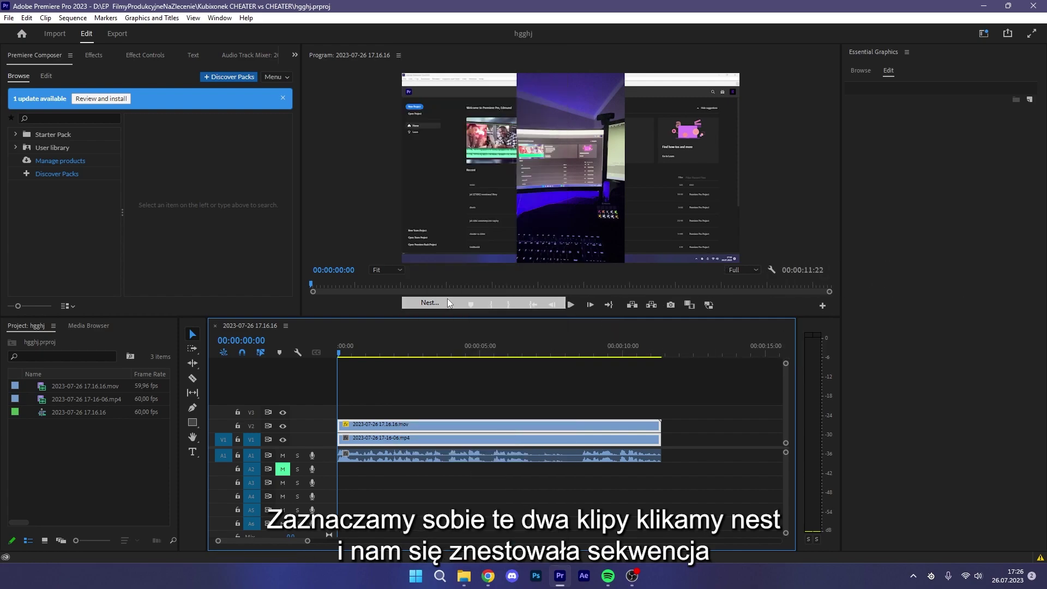
pyautogui.press('Return')
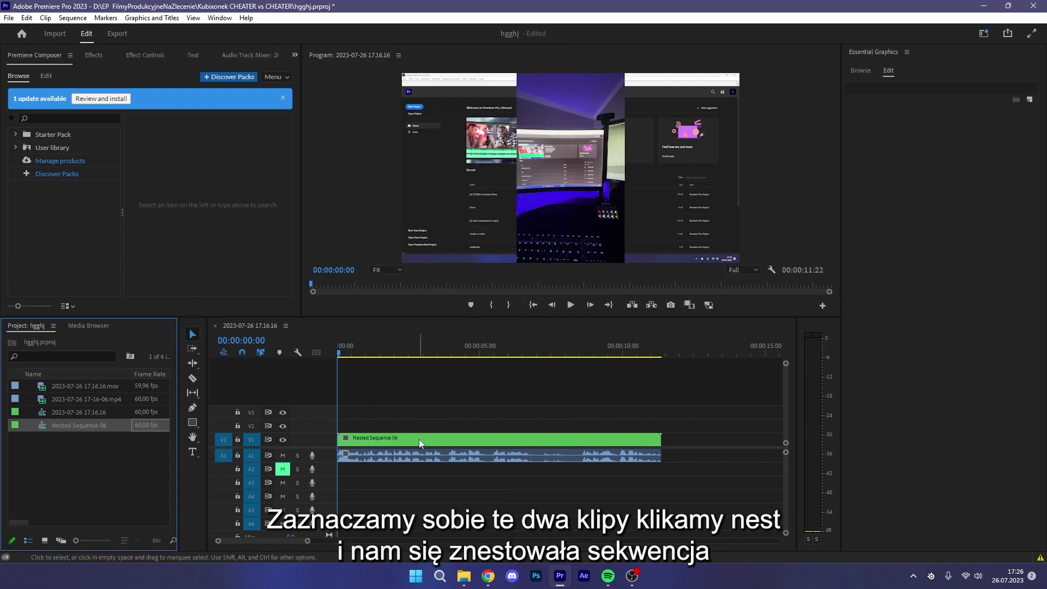
pyautogui.click(419, 439)
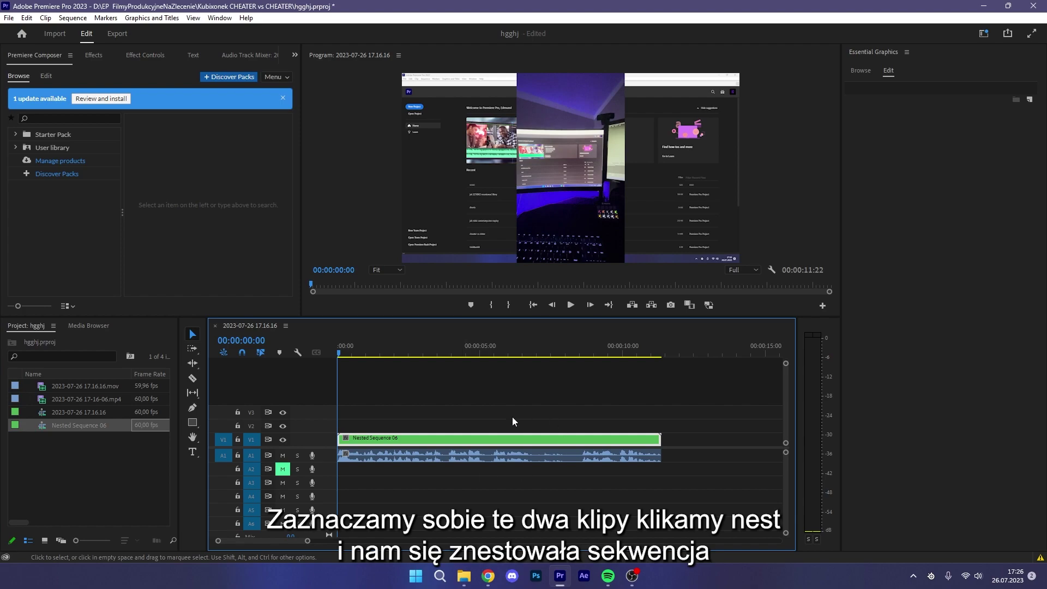
pyautogui.rightClick(518, 439)
pyautogui.moveTo(417, 315)
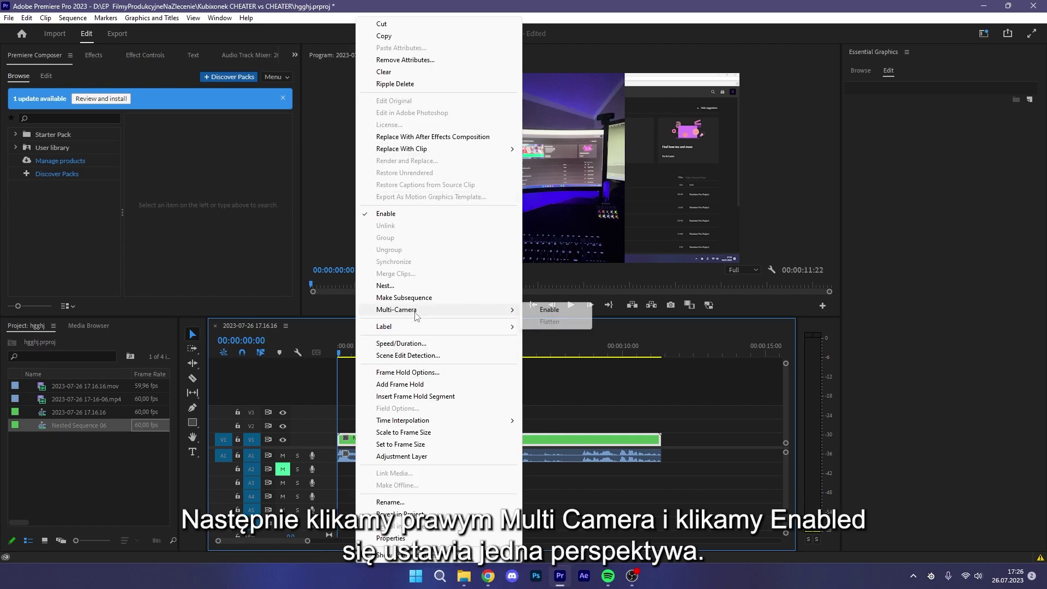
pyautogui.click(559, 314)
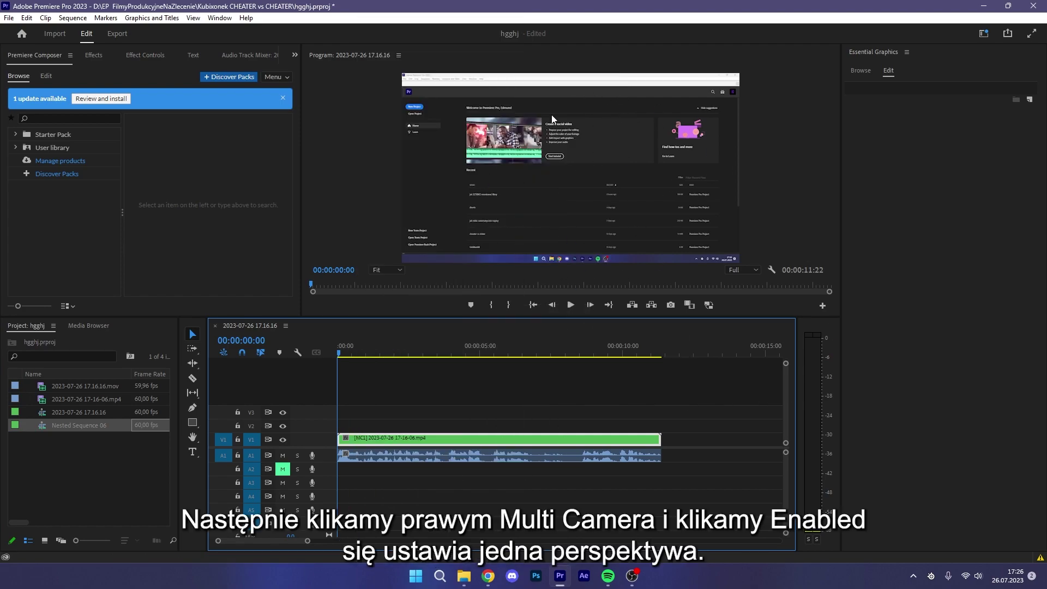
# Set the Program monitor to Multi-Camera display mode and try angle 2, then angle 1
pyautogui.rightClick(560, 164)
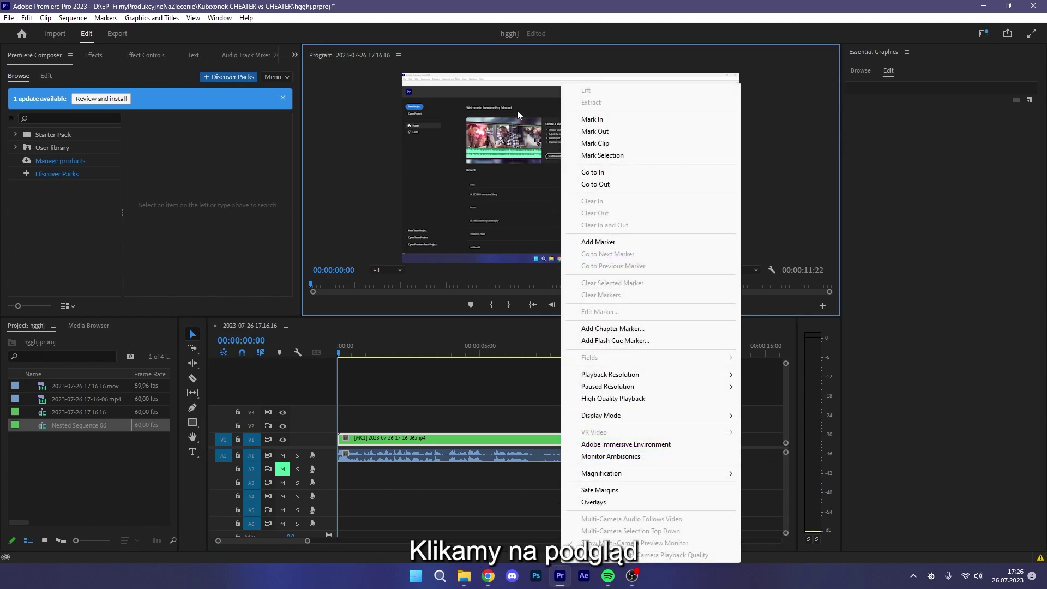
pyautogui.rightClick(622, 161)
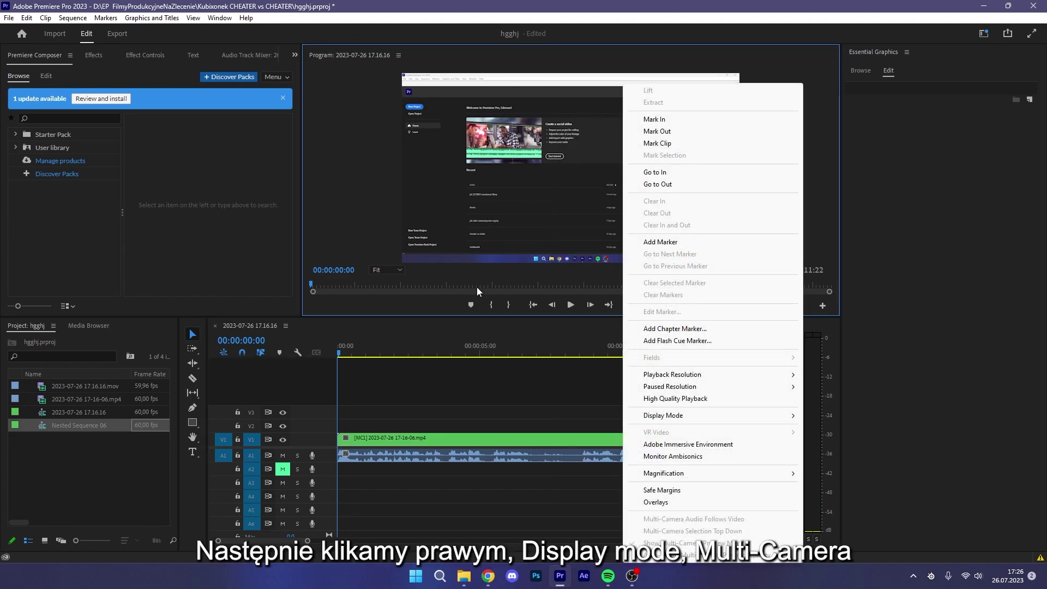
pyautogui.moveTo(743, 421)
pyautogui.click(840, 440)
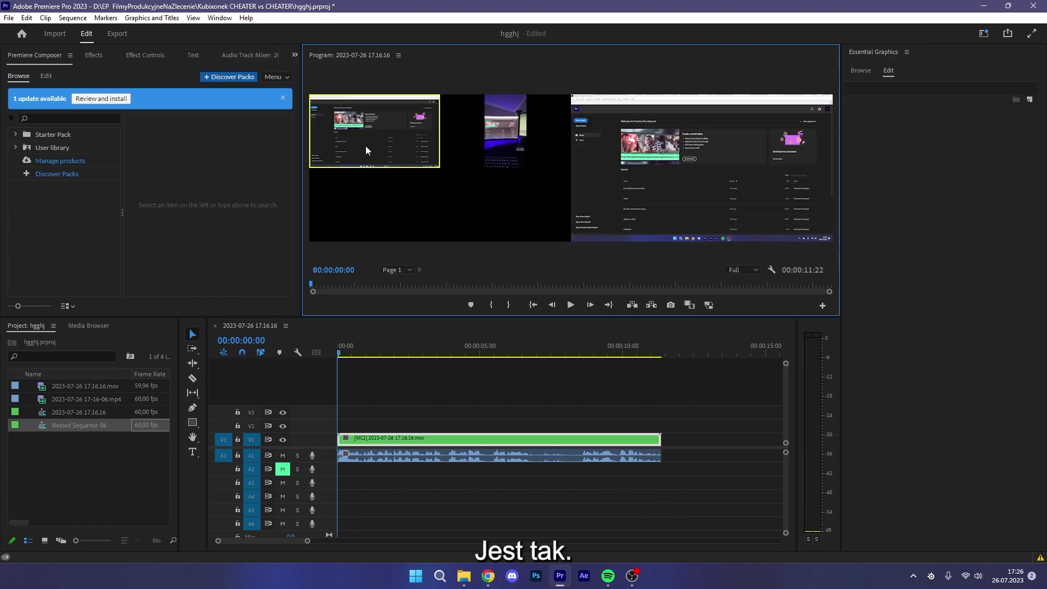
pyautogui.click(446, 120)
pyautogui.click(335, 123)
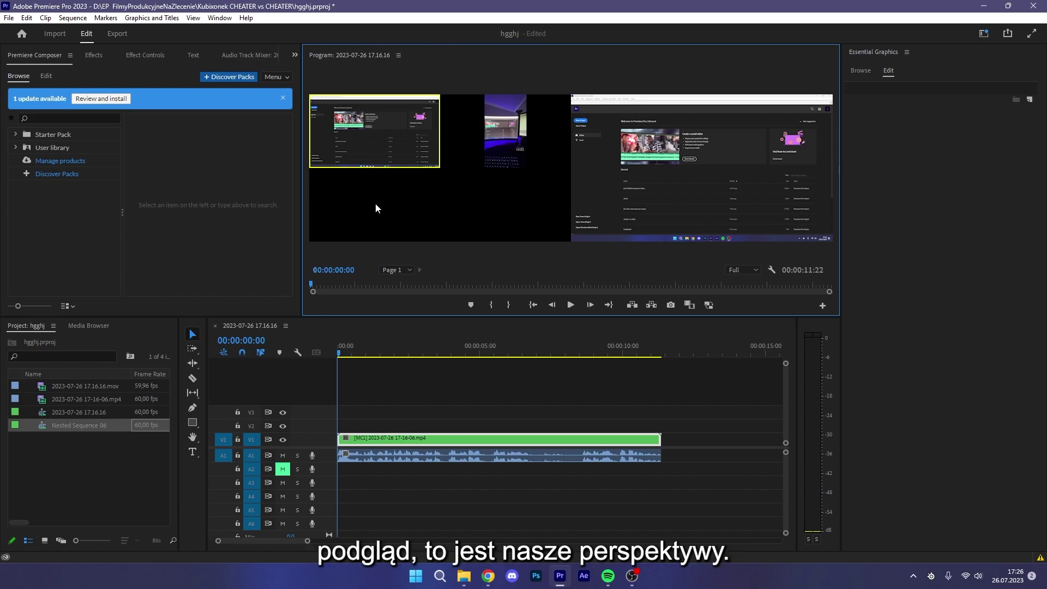
# Play the multicam sequence while cutting between angles 2 and 1, then return to the start
pyautogui.press('2')
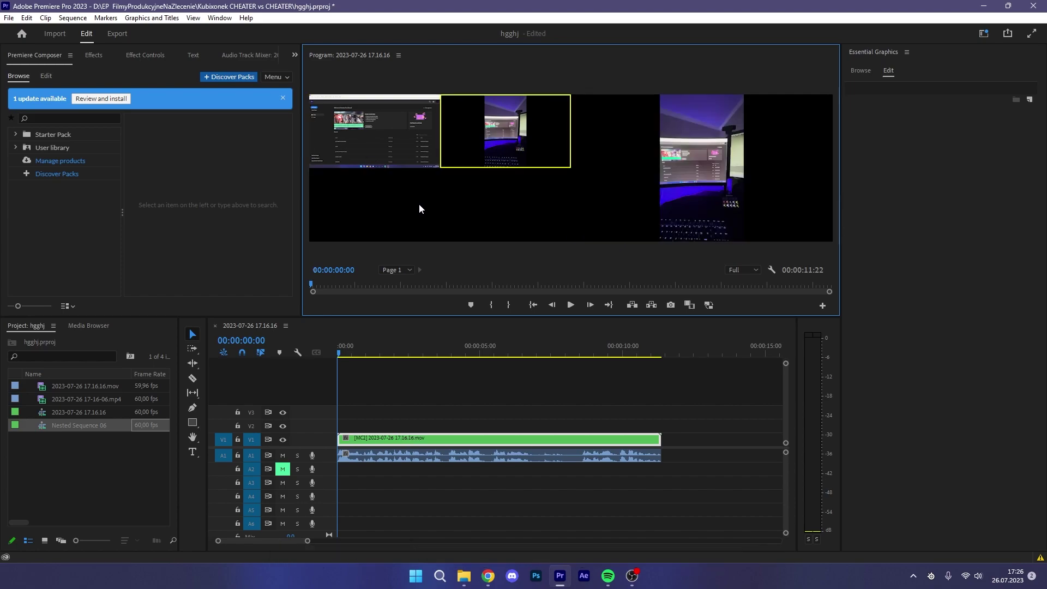
pyautogui.press('1')
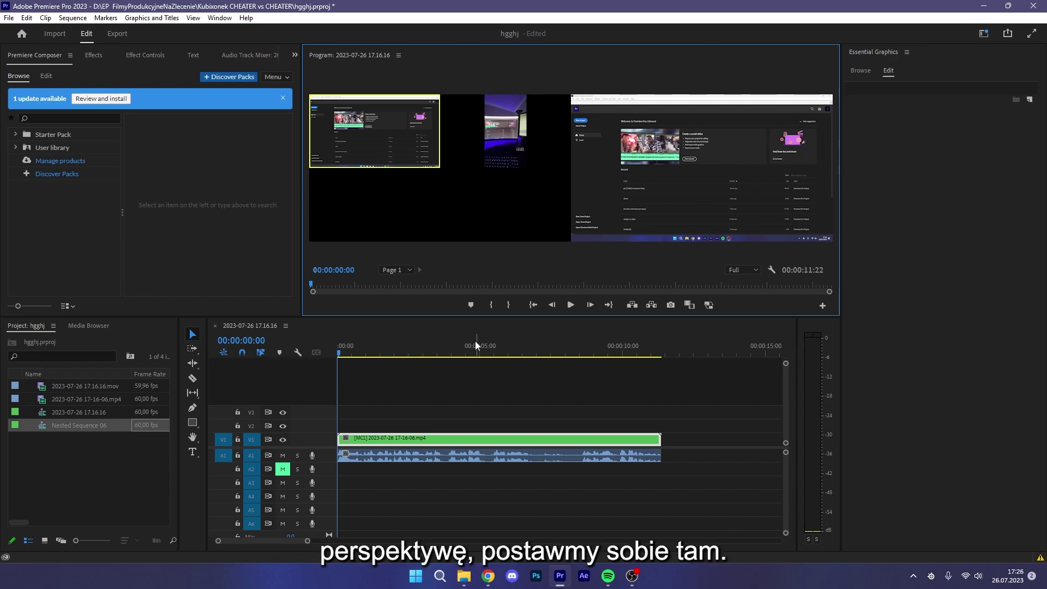
pyautogui.press('space')
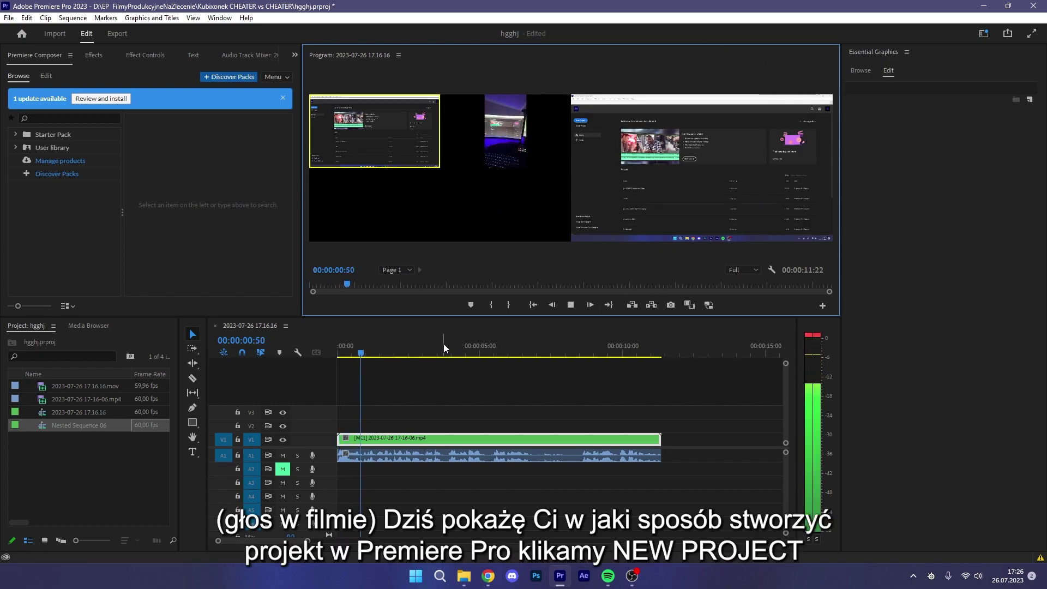
pyautogui.press('2')
pyautogui.press('1')
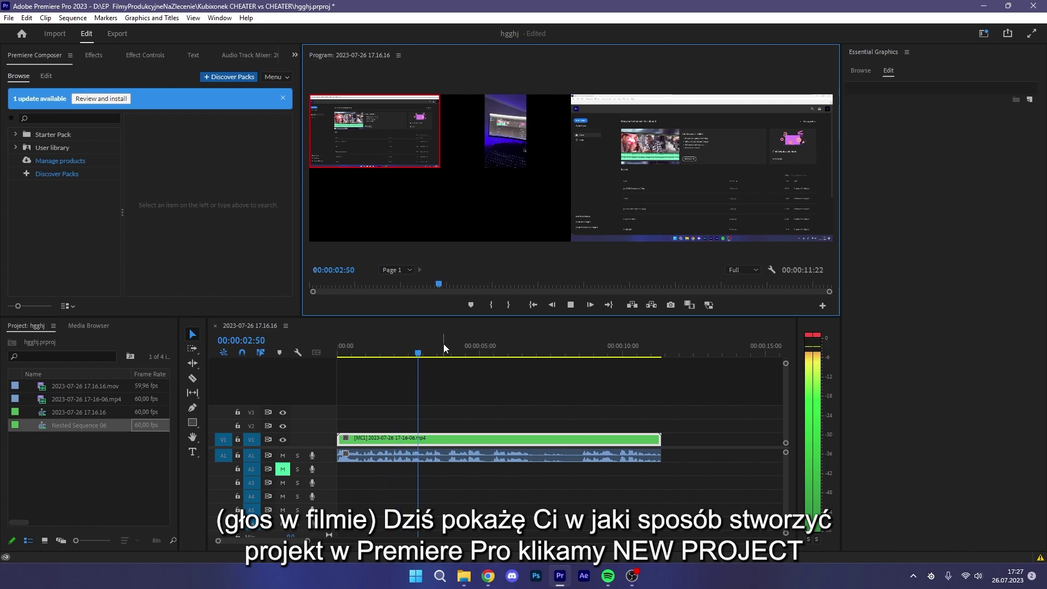
pyautogui.press('2')
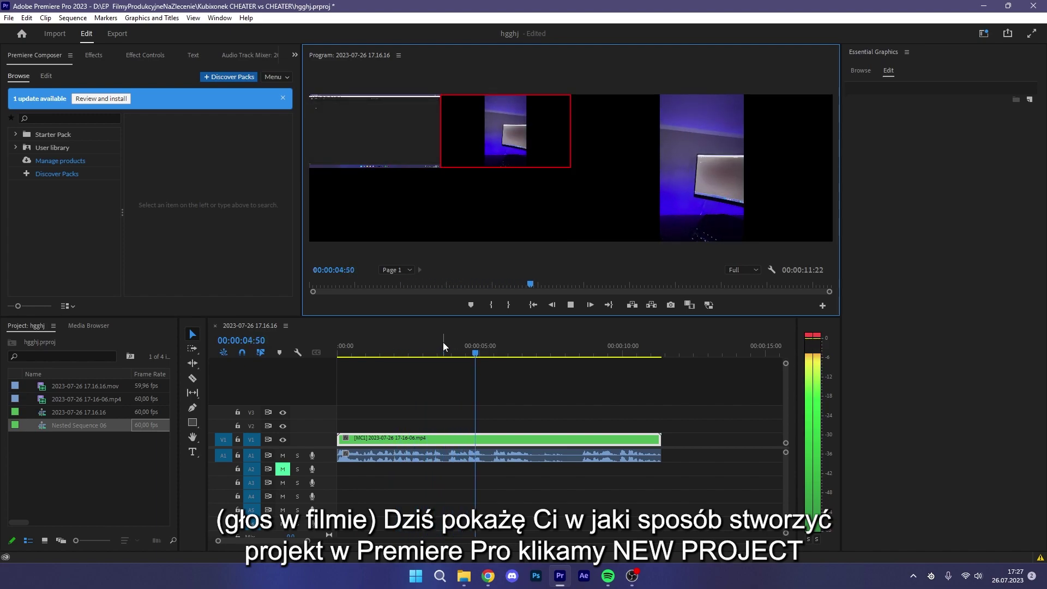
pyautogui.press('1')
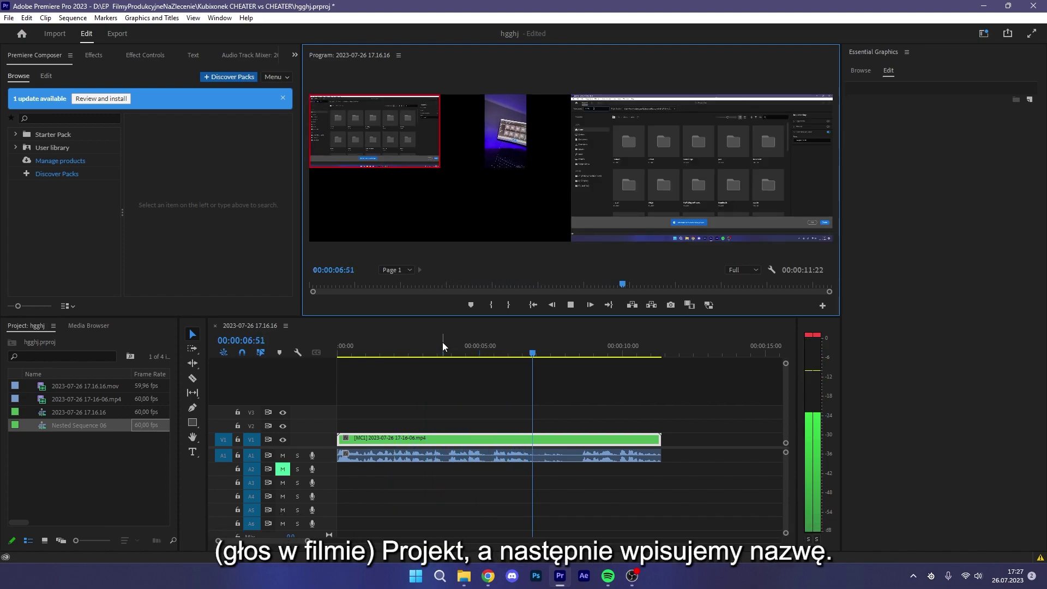
pyautogui.click(300, 351)
pyautogui.press('Home')
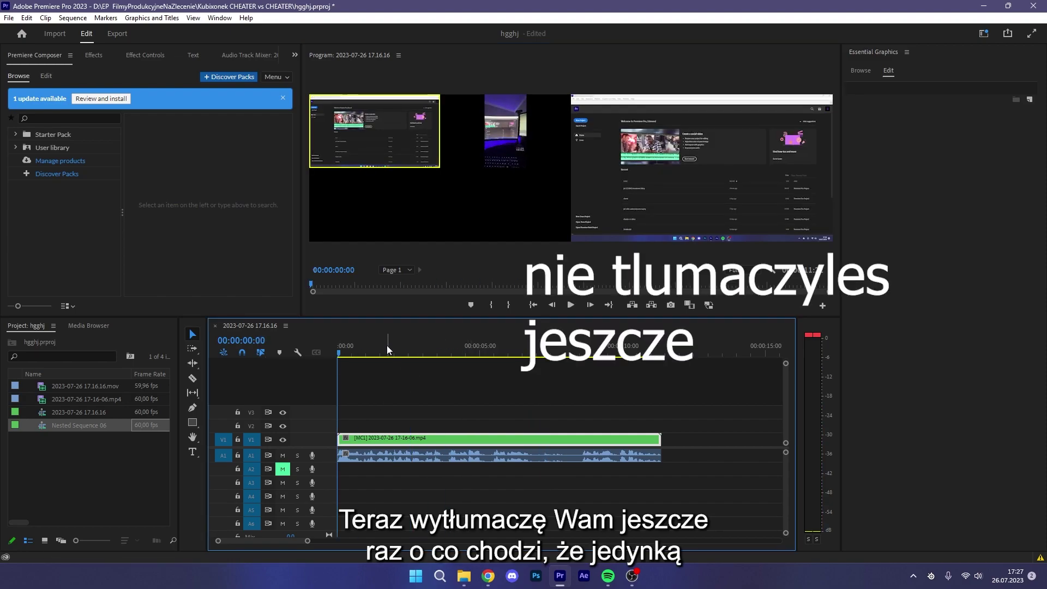
# Preview angle 2 and angle 1 at 00:00:01:03, then return to the start
pyautogui.moveTo(338, 354); pyautogui.dragTo(367, 353)
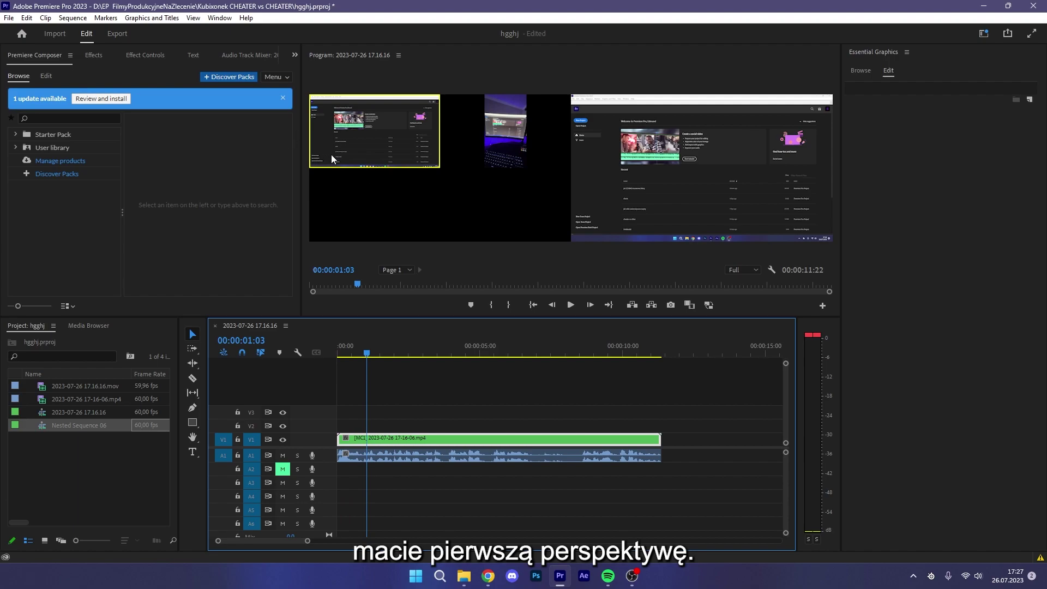
pyautogui.click(492, 146)
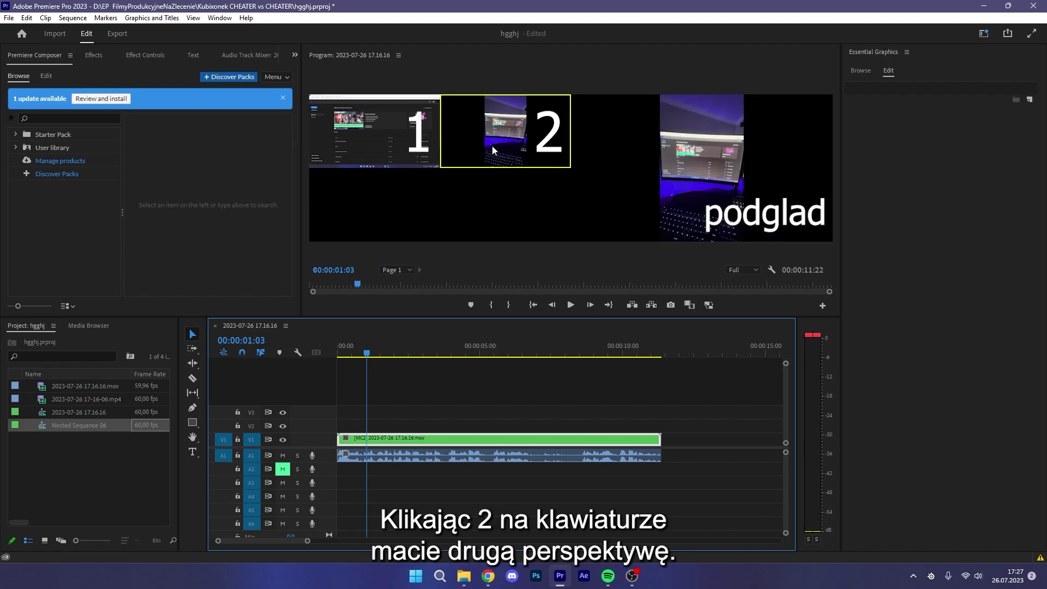
pyautogui.press('1')
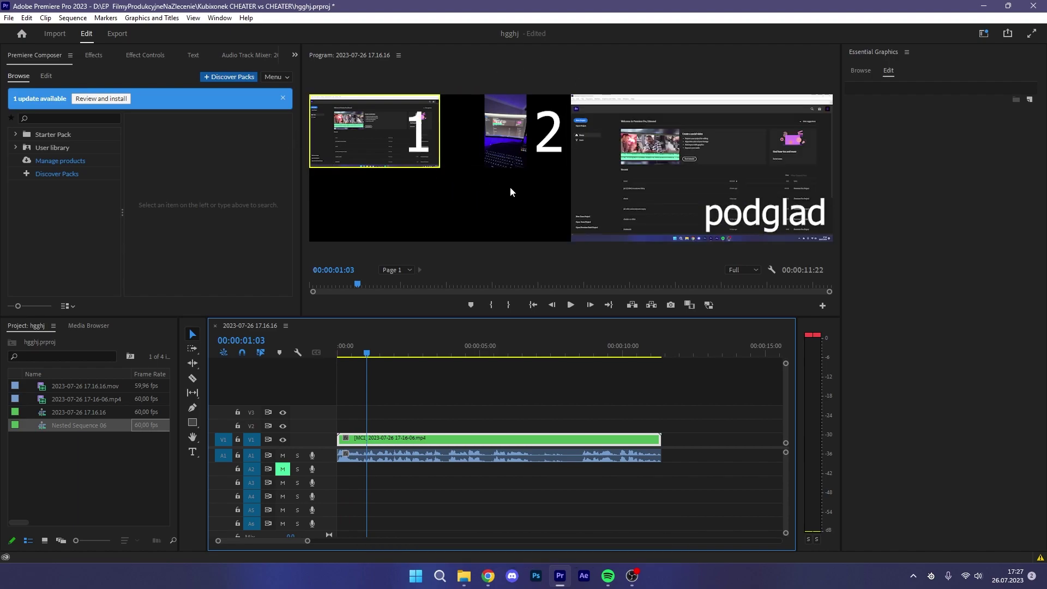
pyautogui.press('Home')
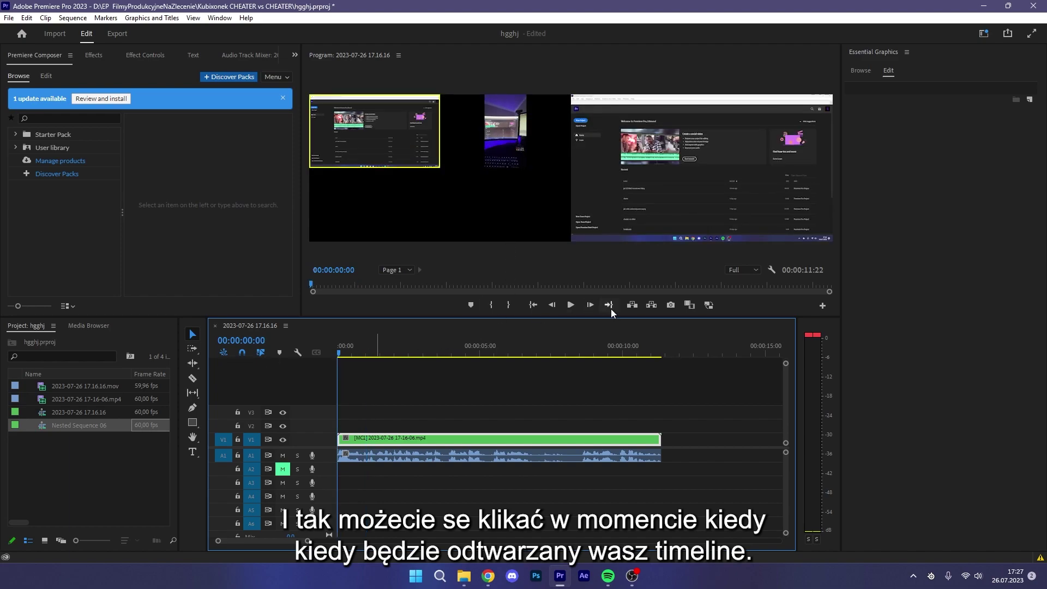
# Record a live cut from angle 1 to angle 2 during playback
pyautogui.click(338, 353)
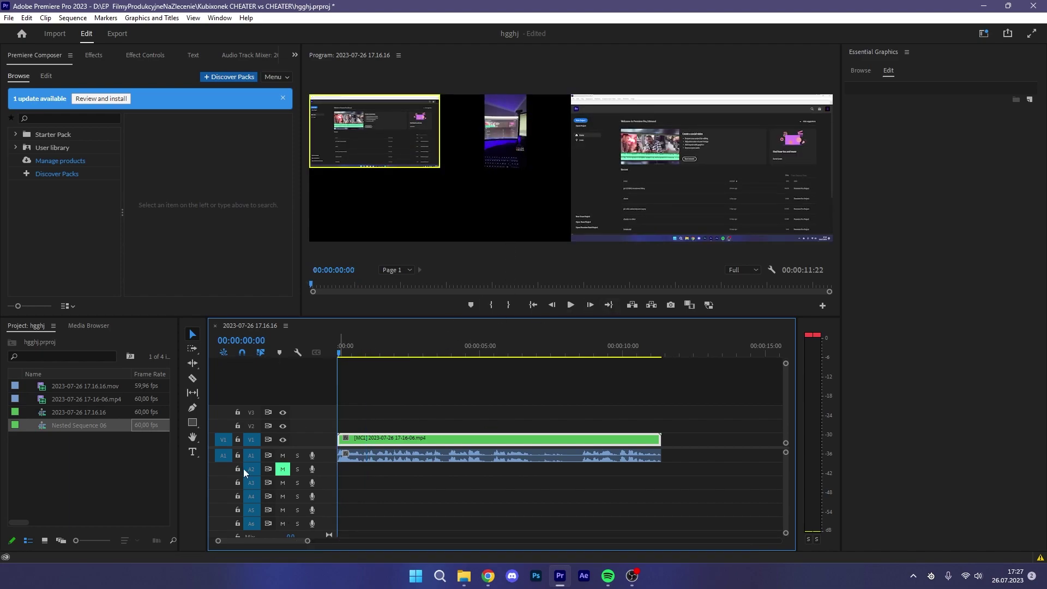
pyautogui.press('space')
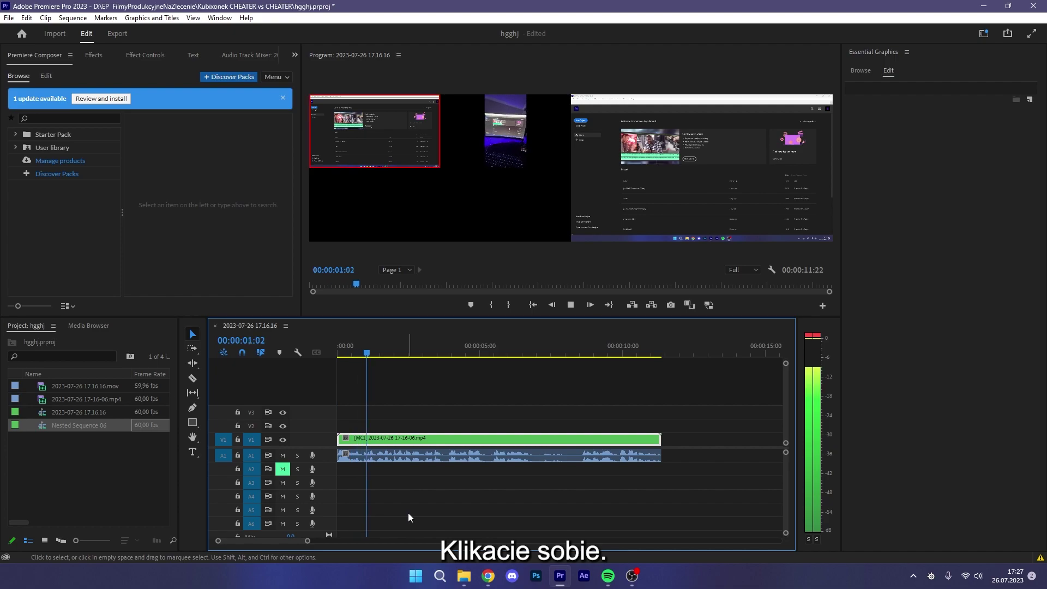
pyautogui.press('2')
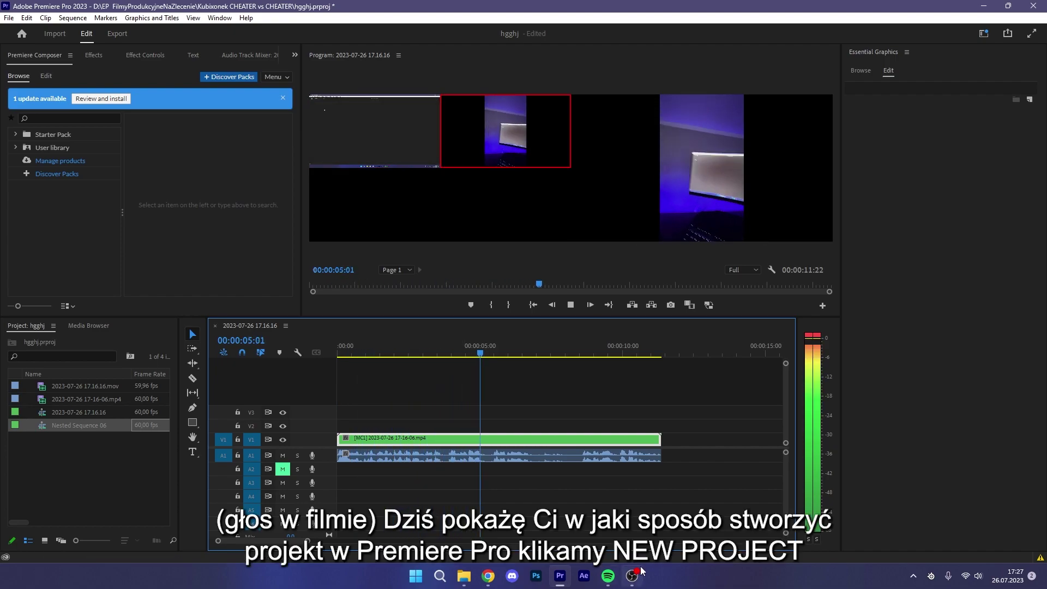
pyautogui.press('space')
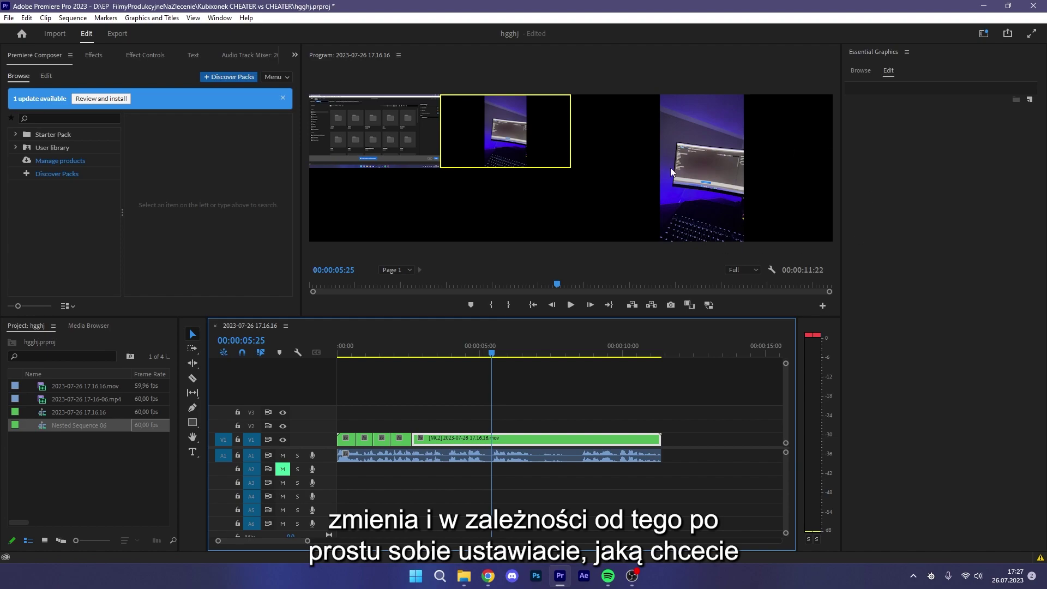
pyautogui.click(342, 354)
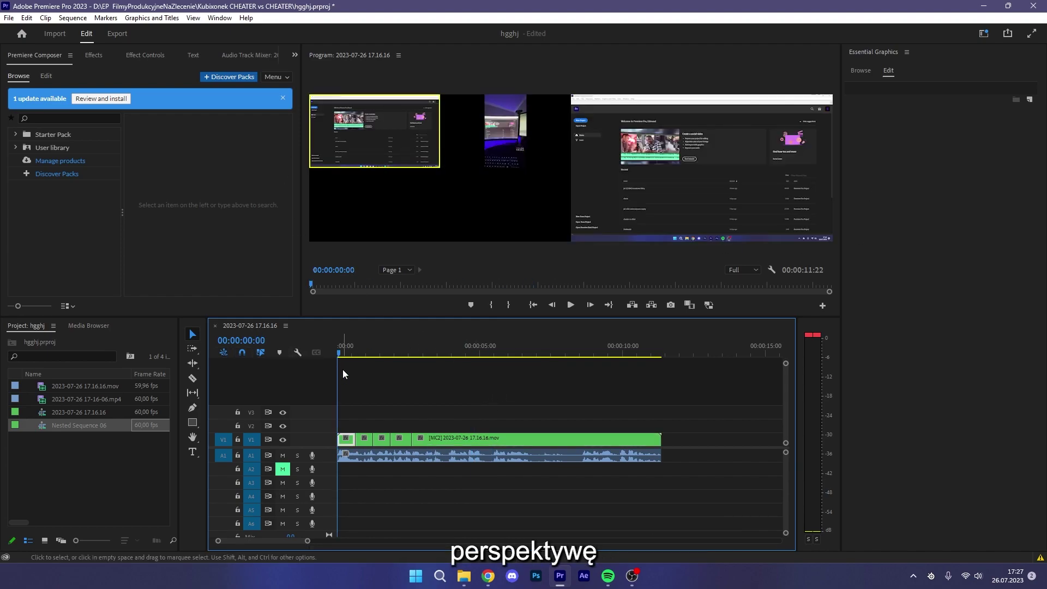
pyautogui.press('space')
pyautogui.press('space')
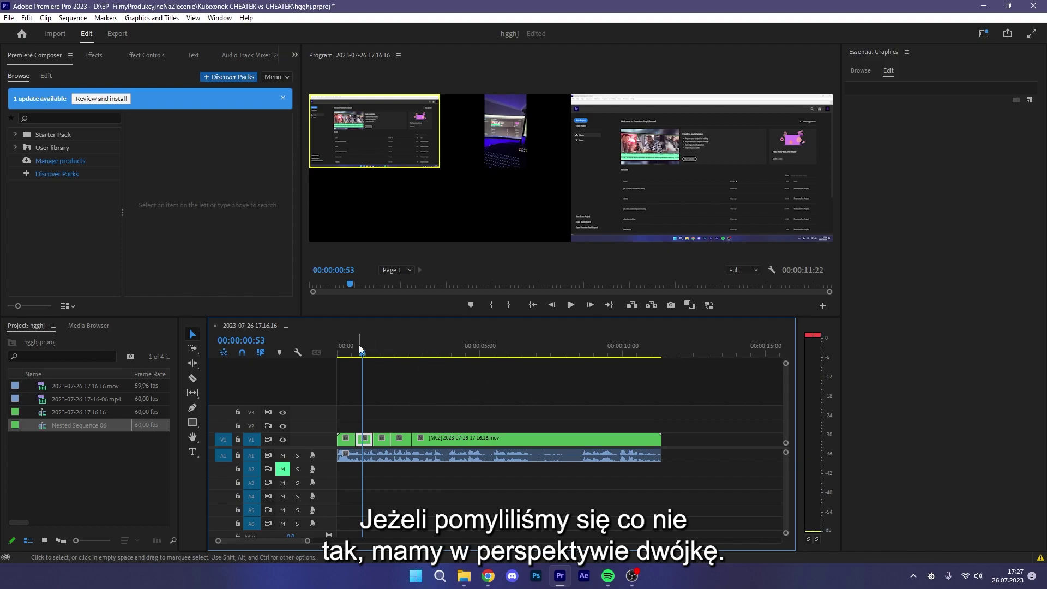
pyautogui.moveTo(359, 345); pyautogui.dragTo(362, 347)
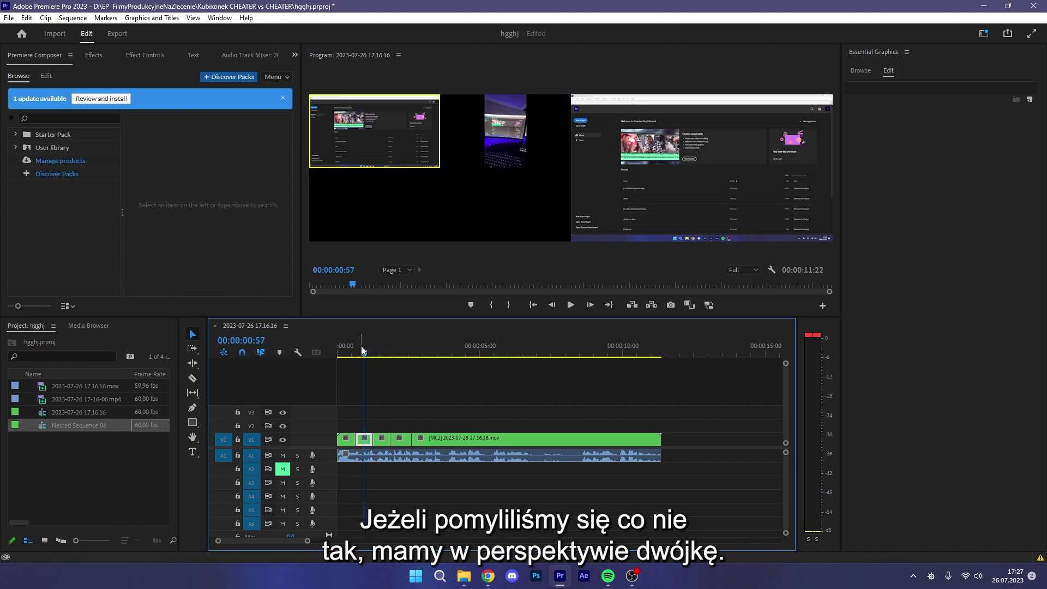
pyautogui.click(350, 353)
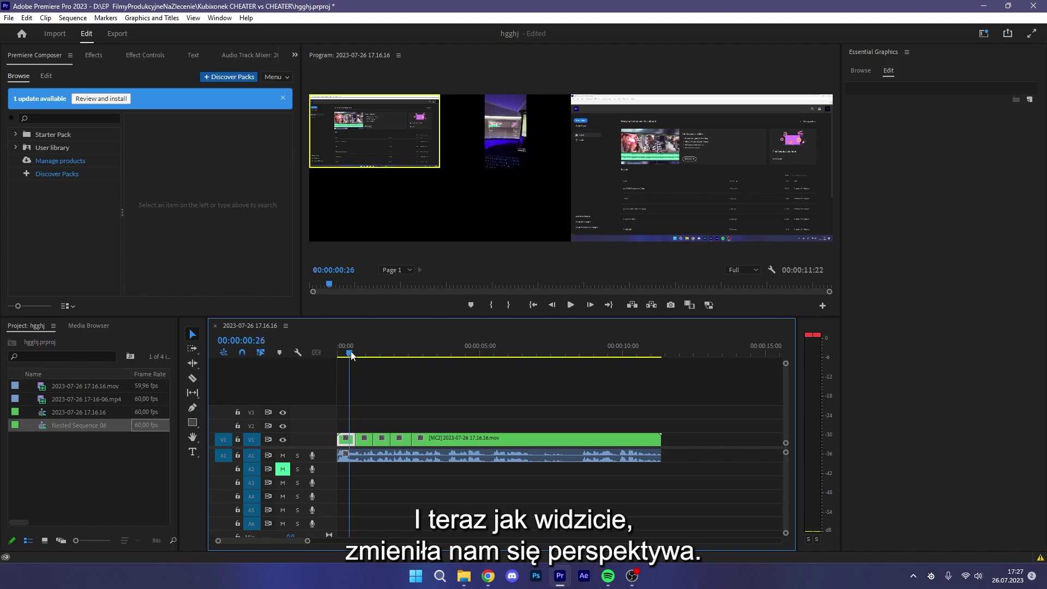
pyautogui.moveTo(352, 355); pyautogui.dragTo(367, 354)
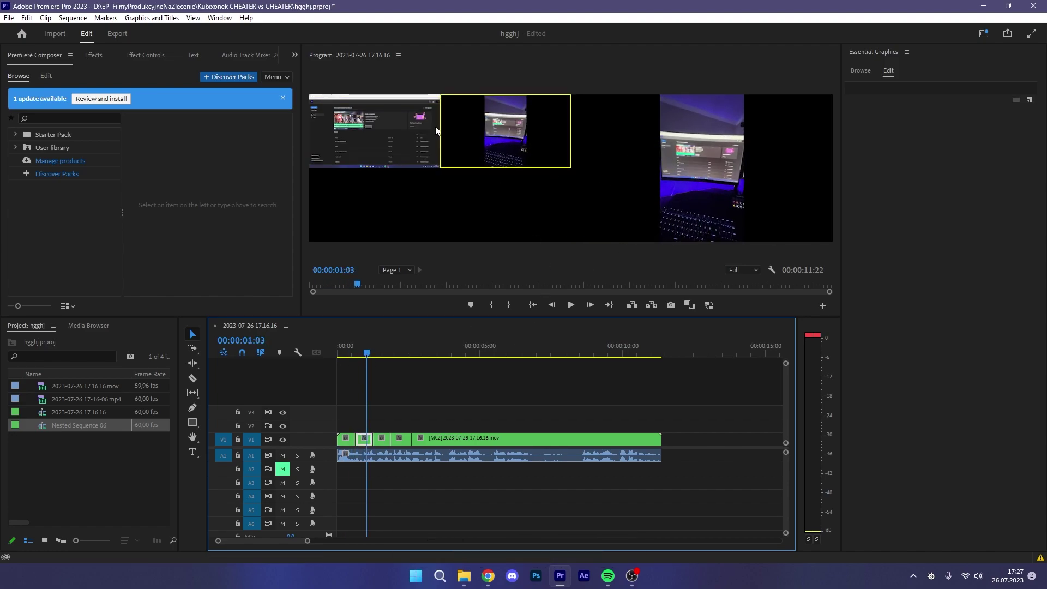
# Switch the Program monitor display mode to Composite Video
pyautogui.rightClick(527, 194)
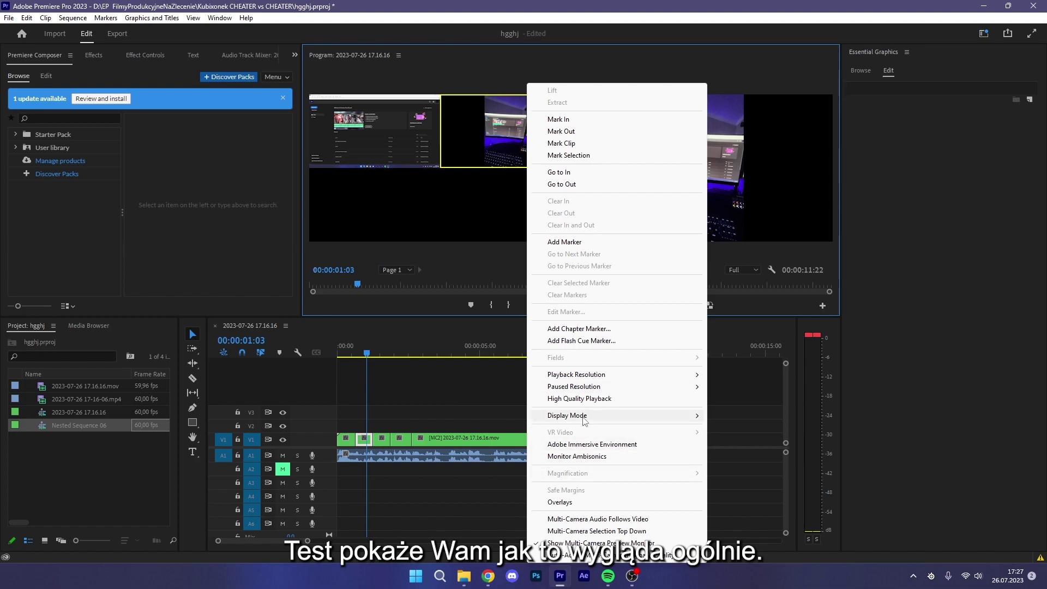
pyautogui.moveTo(627, 415)
pyautogui.click(788, 416)
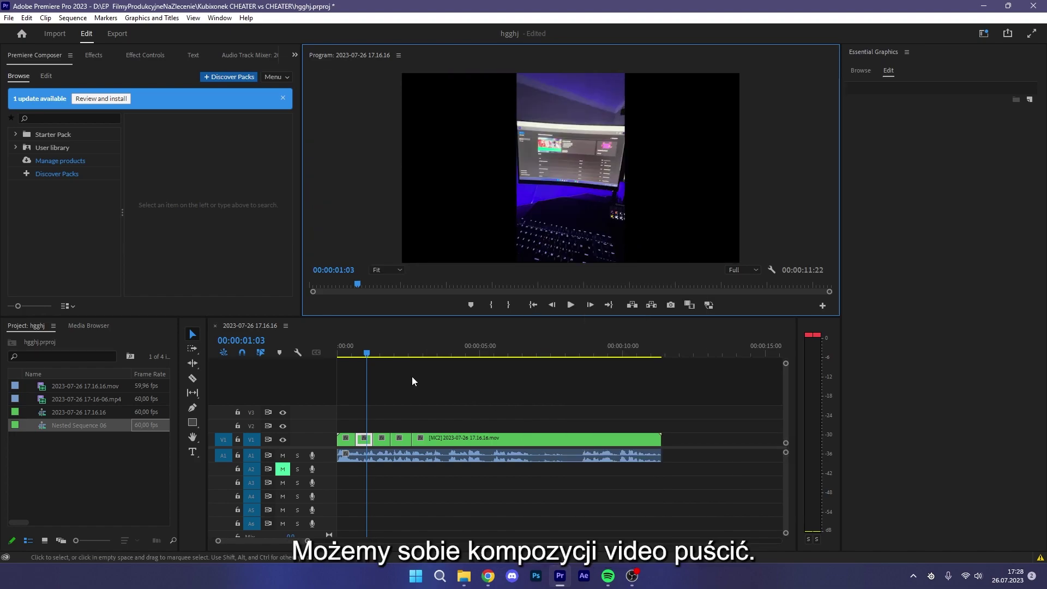
# Play the cut sequence in composite view and return the playhead to the start
pyautogui.moveTo(360, 346); pyautogui.dragTo(320, 354)
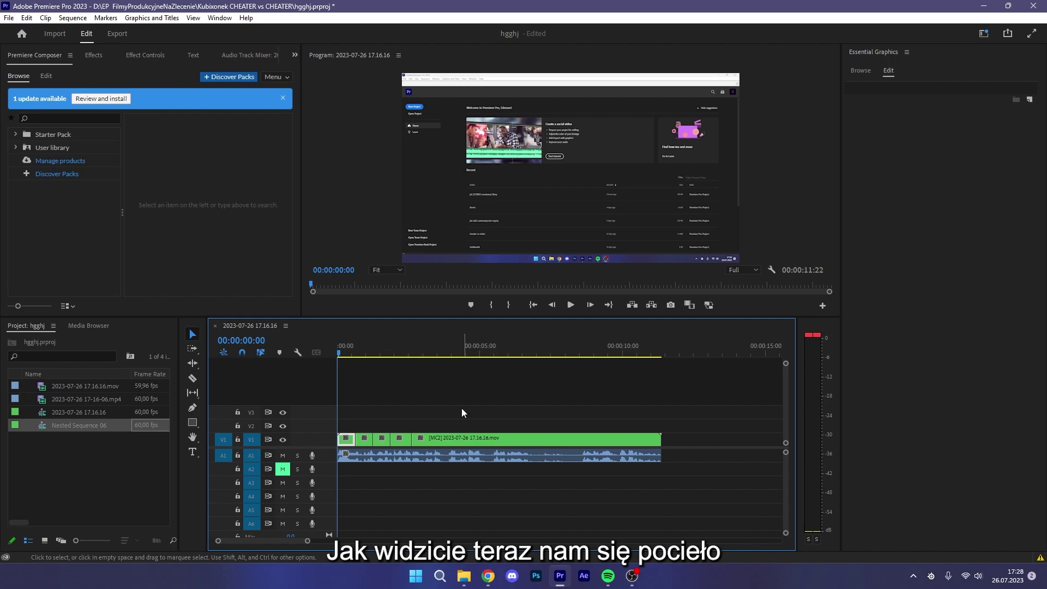
pyautogui.click(347, 355)
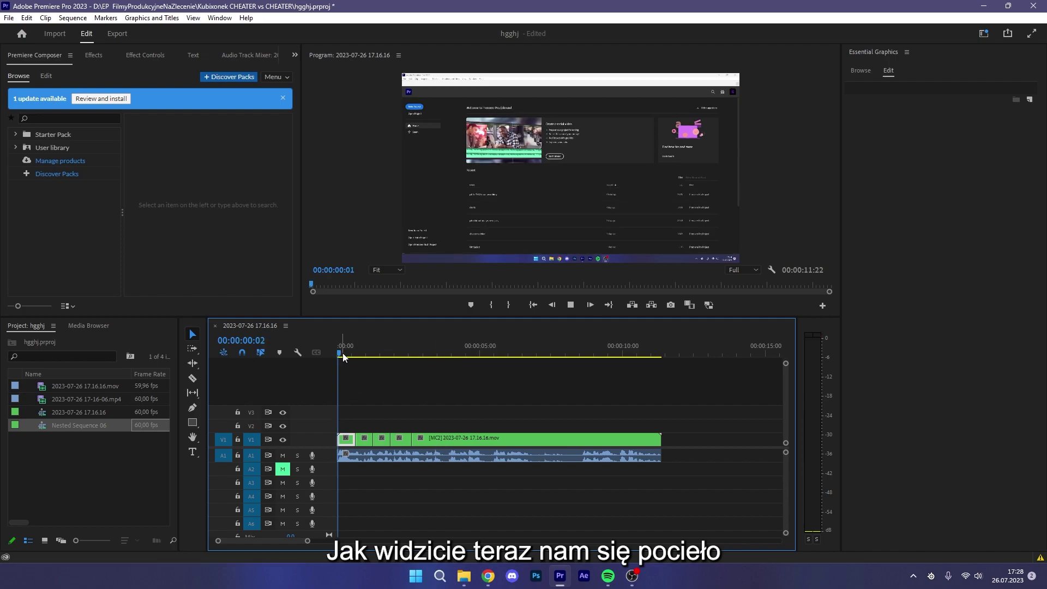
pyautogui.press('space')
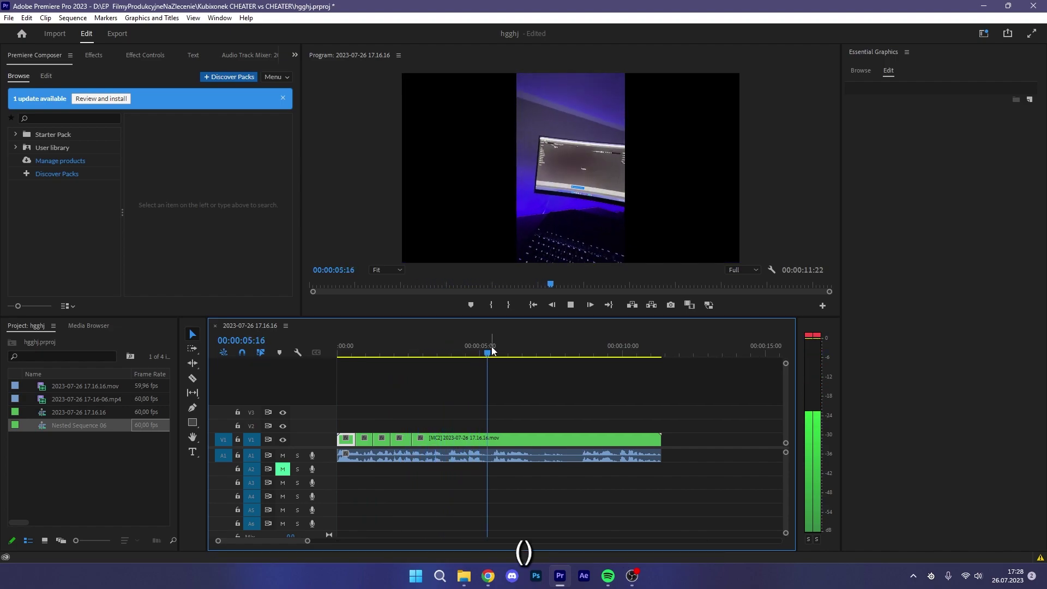
pyautogui.press('space')
pyautogui.press('Home')
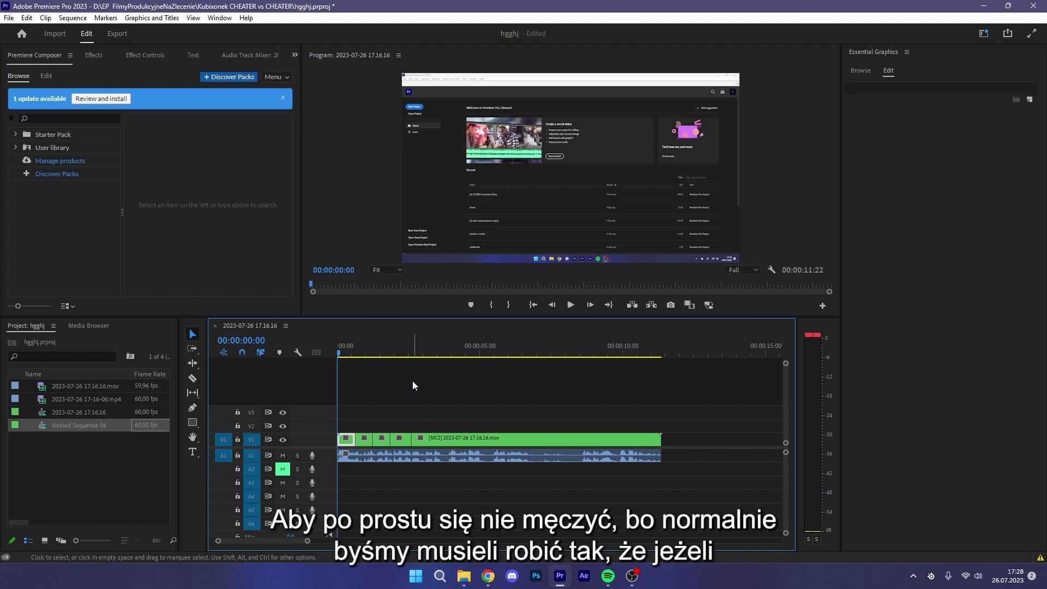
# Undo the recorded angle cuts and open Nested Sequence 06
pyautogui.hotkey('ctrl', 'z')
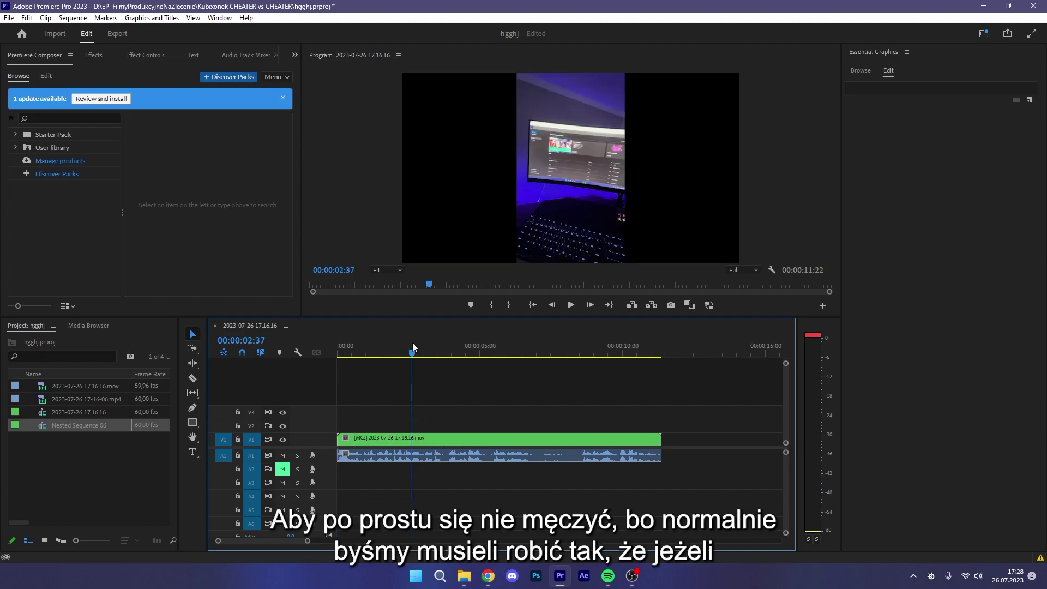
pyautogui.hotkey('ctrl', 'z')
pyautogui.doubleClick(79, 425)
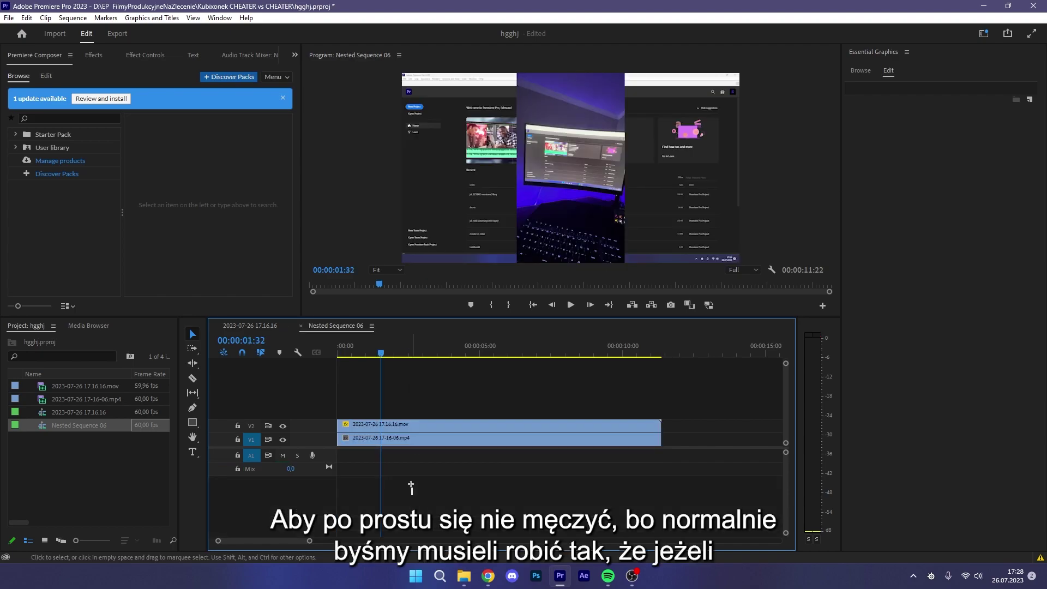
# Split the V2 clip at 00:00:01:39 and delete its opening piece
pyautogui.click(349, 349)
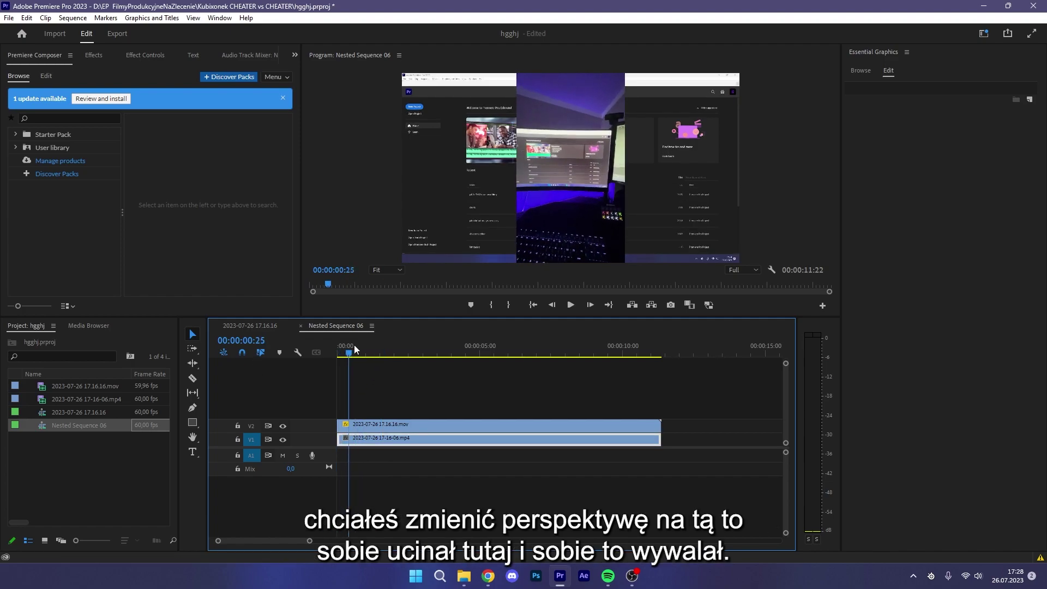
pyautogui.moveTo(352, 349); pyautogui.dragTo(385, 349)
pyautogui.press('c')
pyautogui.click(384, 425)
pyautogui.press('v')
pyautogui.click(360, 425)
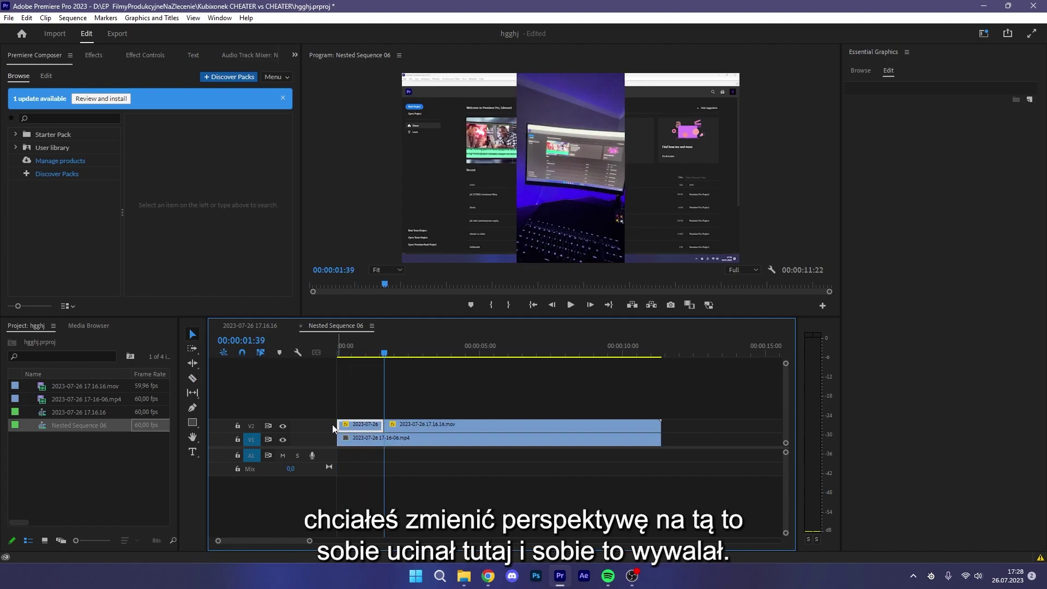
pyautogui.press('Delete')
# Play the edited nested sequence, then return to the 2023-07-26 17.16.16 sequence
pyautogui.press('Home')
pyautogui.press('space')
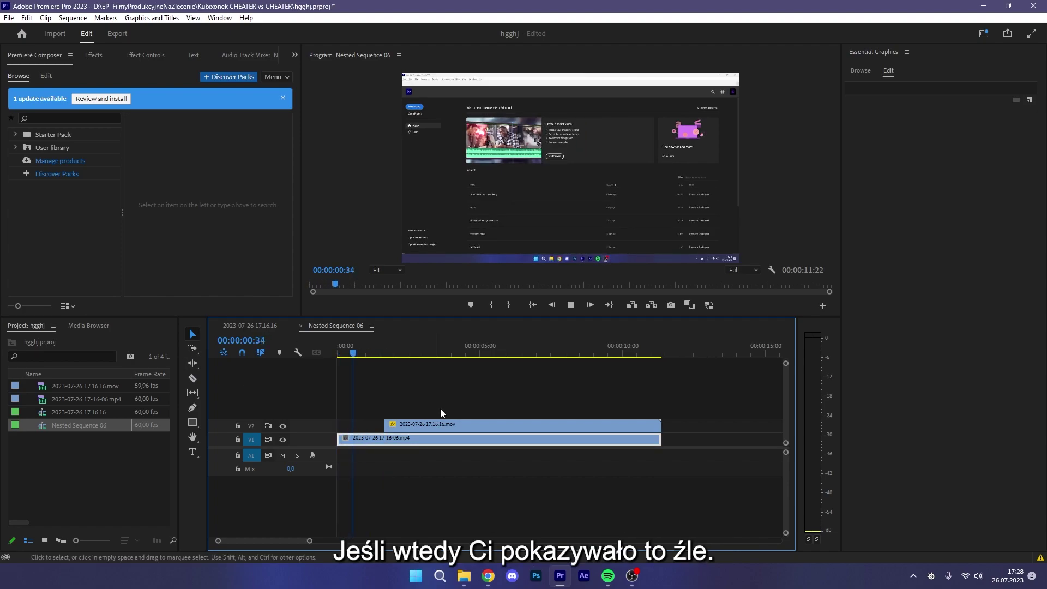
pyautogui.press('space')
pyautogui.click(268, 327)
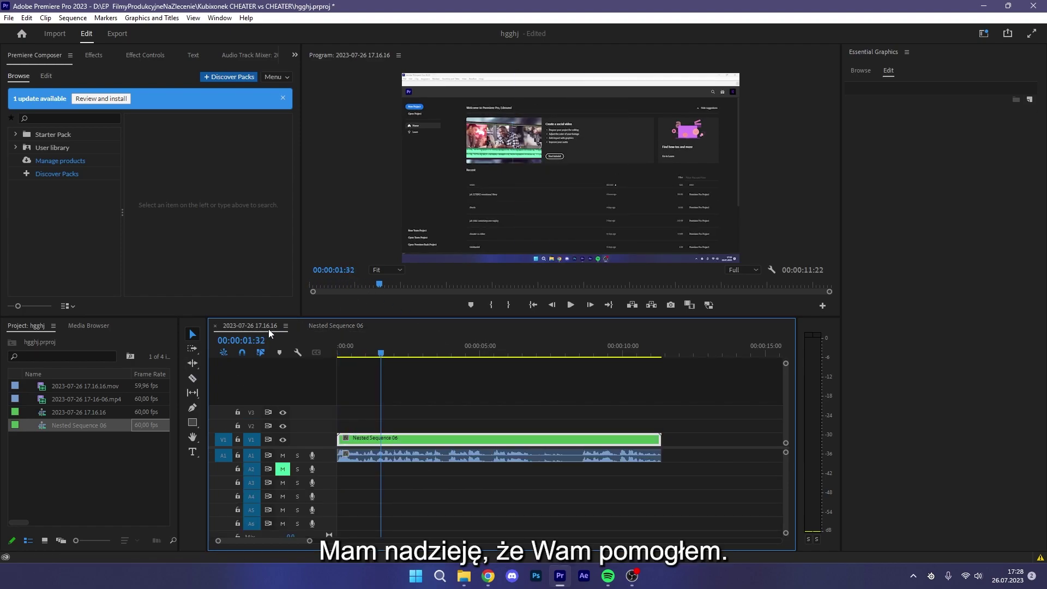
pyautogui.press('Home')
pyautogui.press('space')
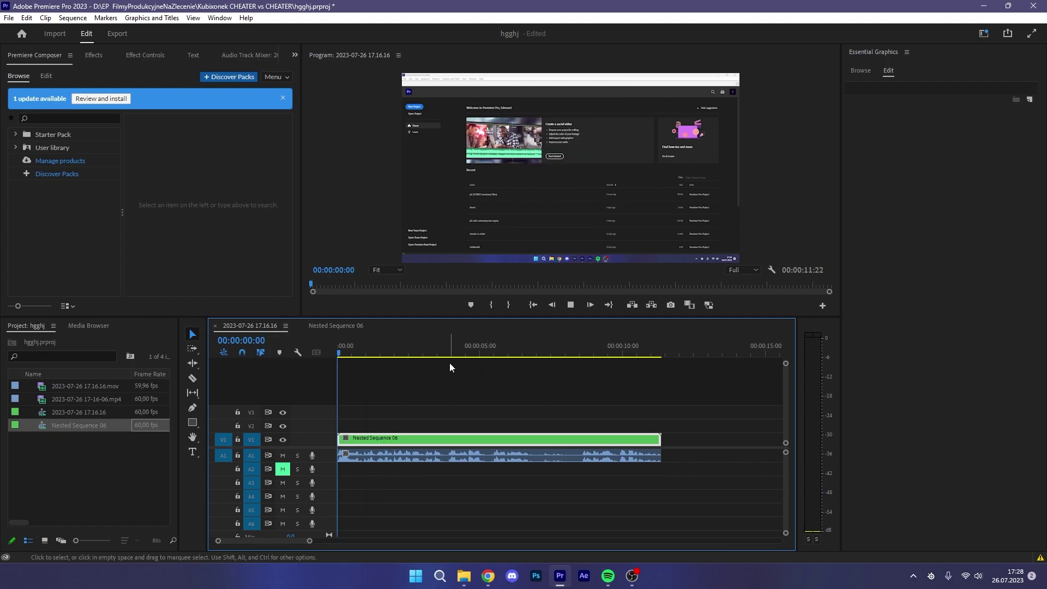
pyautogui.press('space')
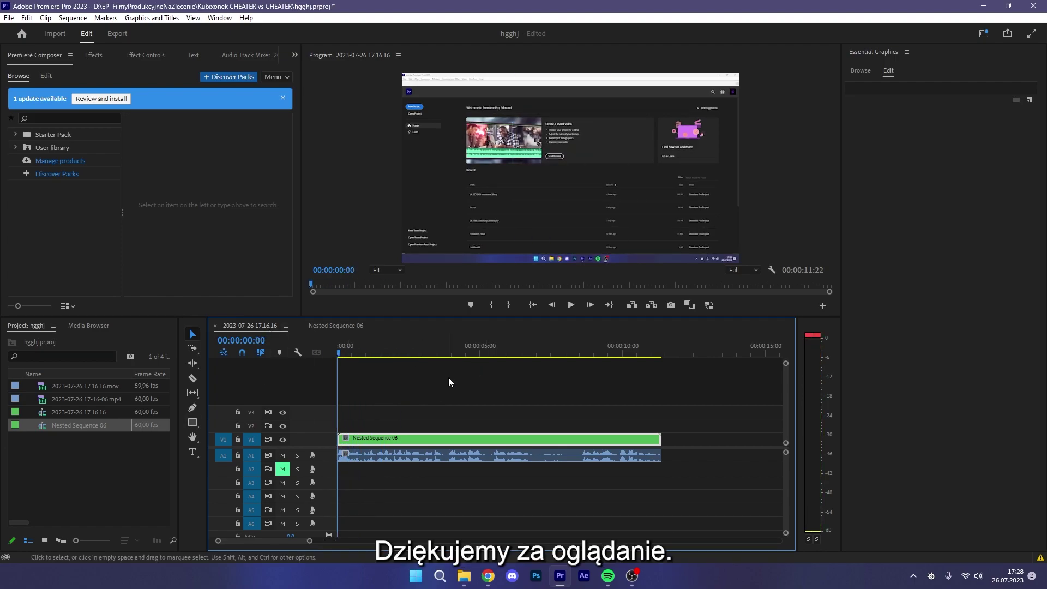
pyautogui.click(632, 579)
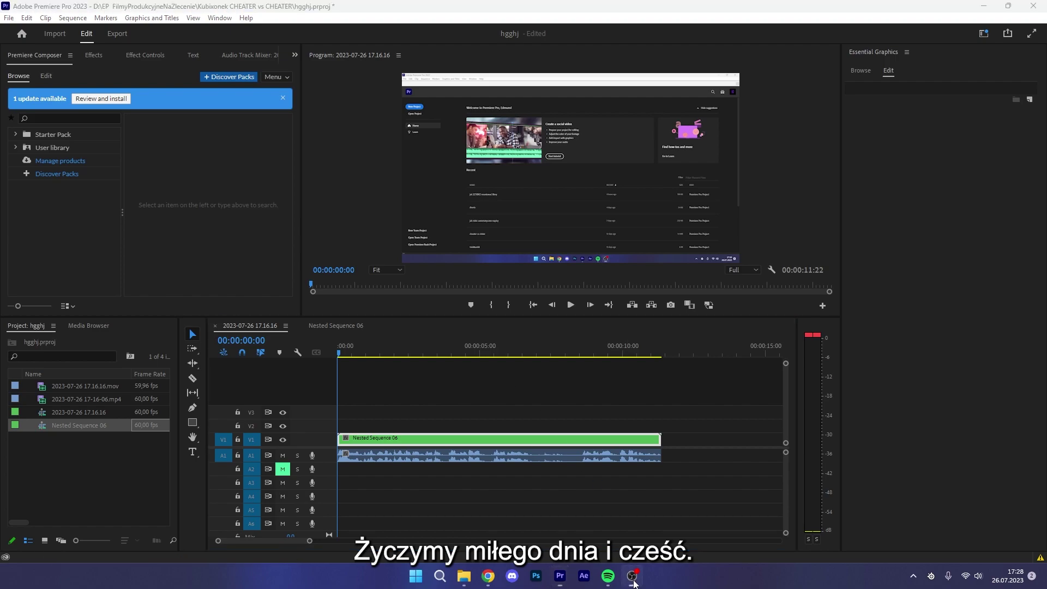